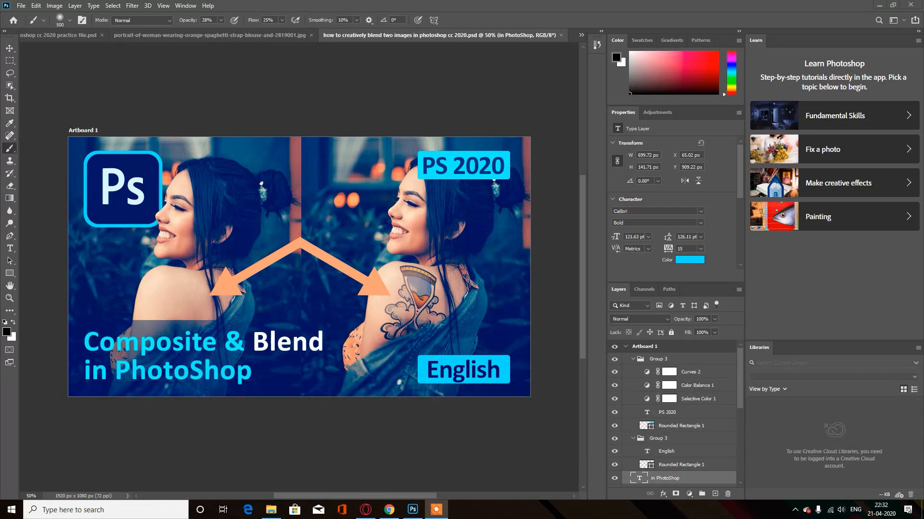
Switch to the woman portrait document and place the tattoo artwork file 131467-OS8NES-31 in it.
{"action": "left_click", "coordinate": [186, 36]}
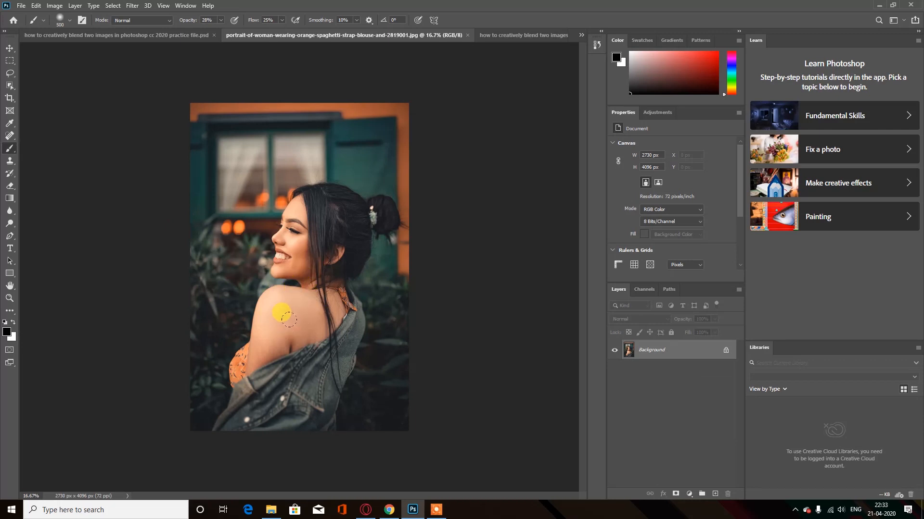
{"action": "left_click", "coordinate": [271, 510]}
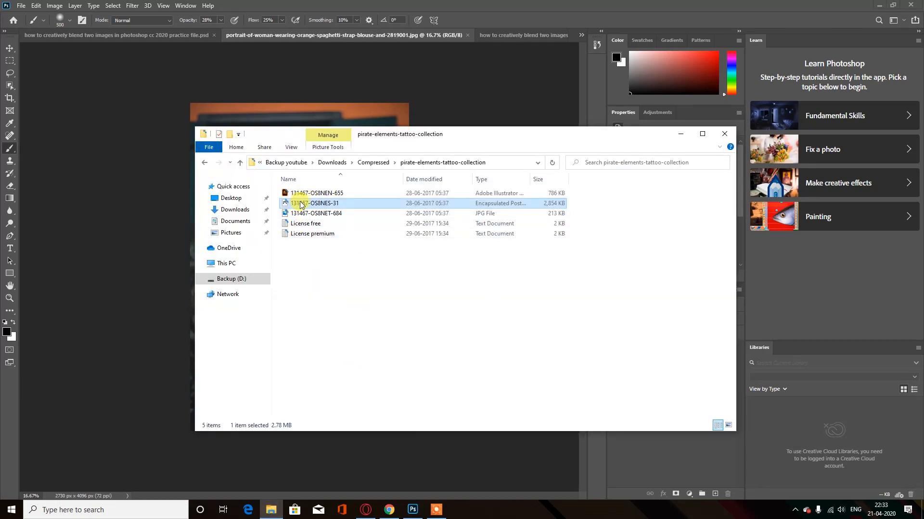
{"action": "left_click_drag", "start_coordinate": [302, 204], "coordinate": [170, 242]}
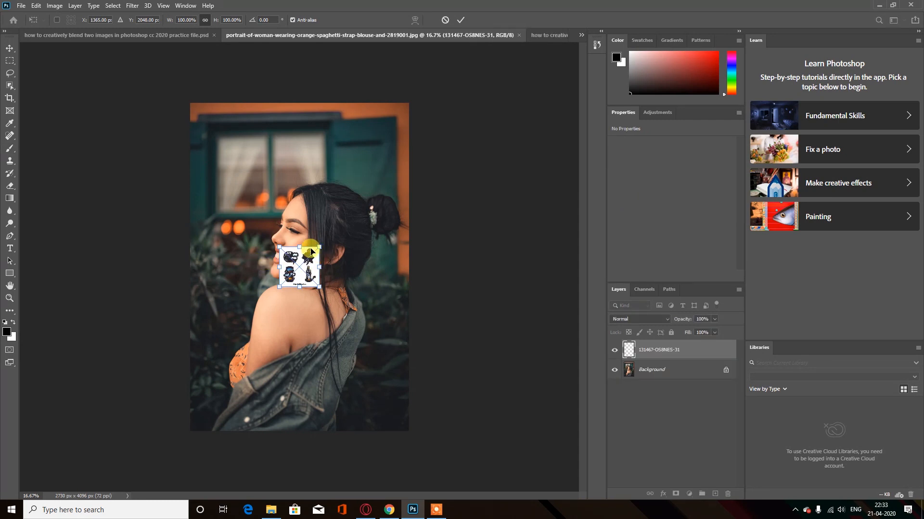
Enlarge the placed tattoo artwork to about 506% and position it with the hourglass over the woman's shoulder.
{"action": "left_click_drag", "start_coordinate": [322, 247], "coordinate": [468, 98]}
{"action": "left_click_drag", "start_coordinate": [279, 286], "coordinate": [264, 293]}
{"action": "left_click_drag", "start_coordinate": [324, 290], "coordinate": [314, 353]}
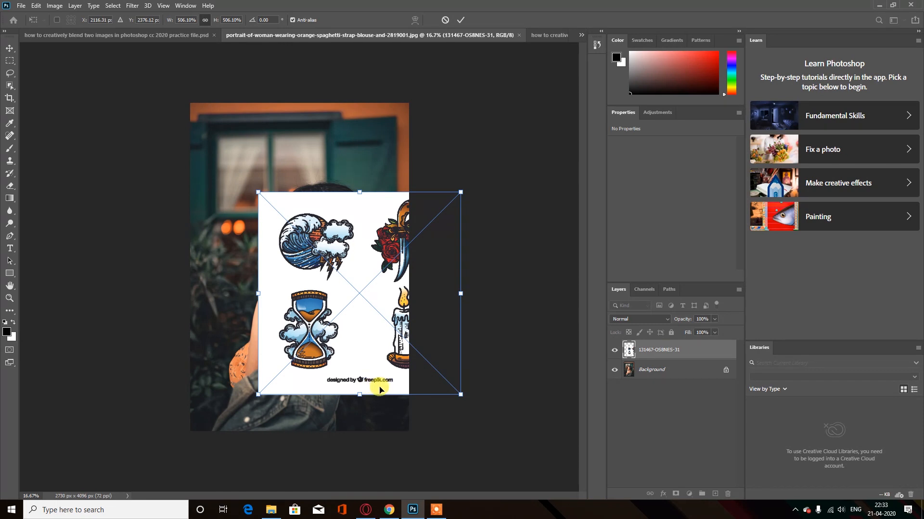
{"action": "key", "text": "Return"}
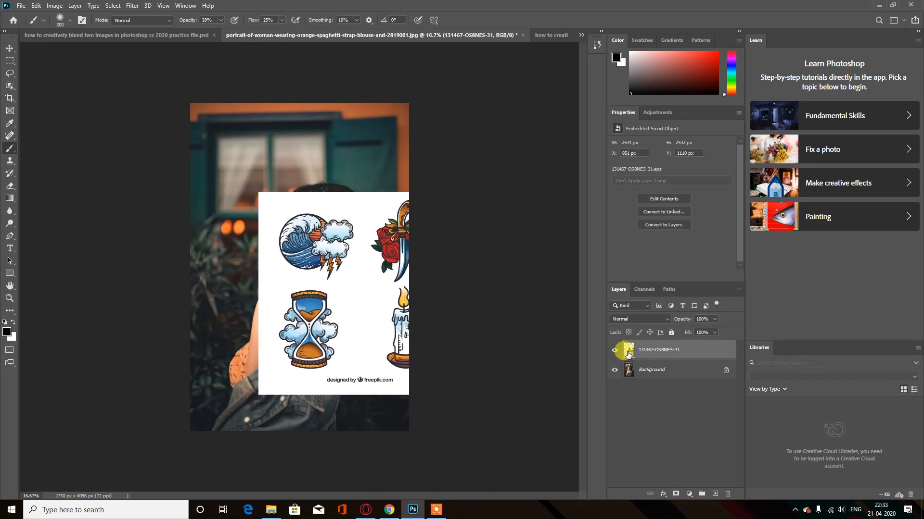
Set the blend mode of the tattoo artwork layer to Multiply.
{"action": "left_click", "coordinate": [639, 319]}
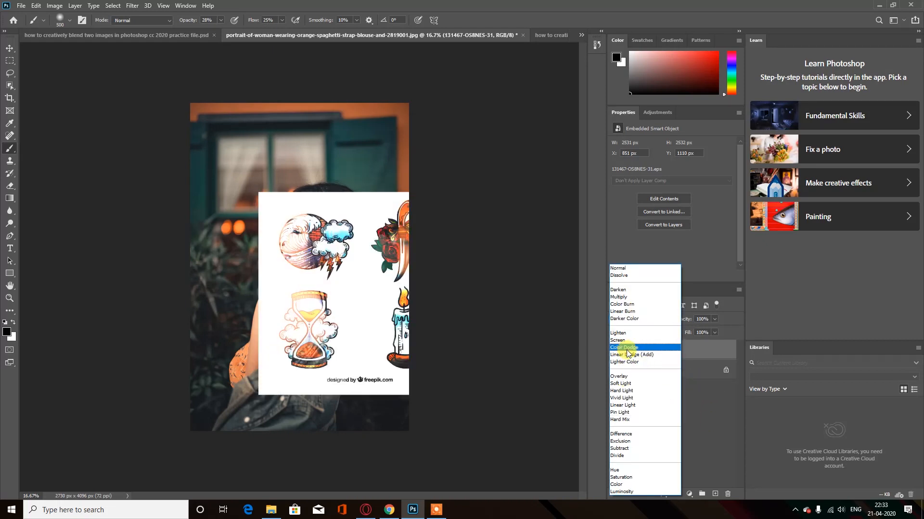
{"action": "left_click", "coordinate": [619, 297]}
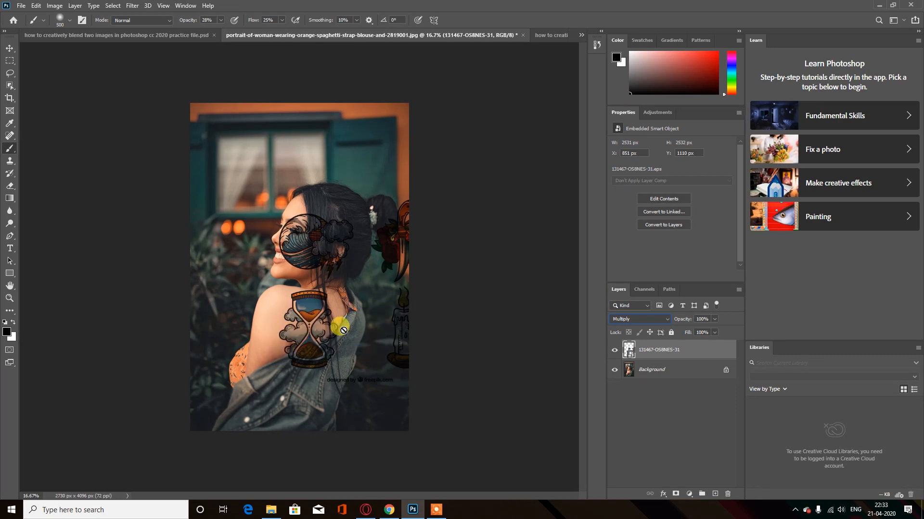
{"action": "left_click", "coordinate": [666, 412]}
{"action": "left_click", "coordinate": [628, 349]}
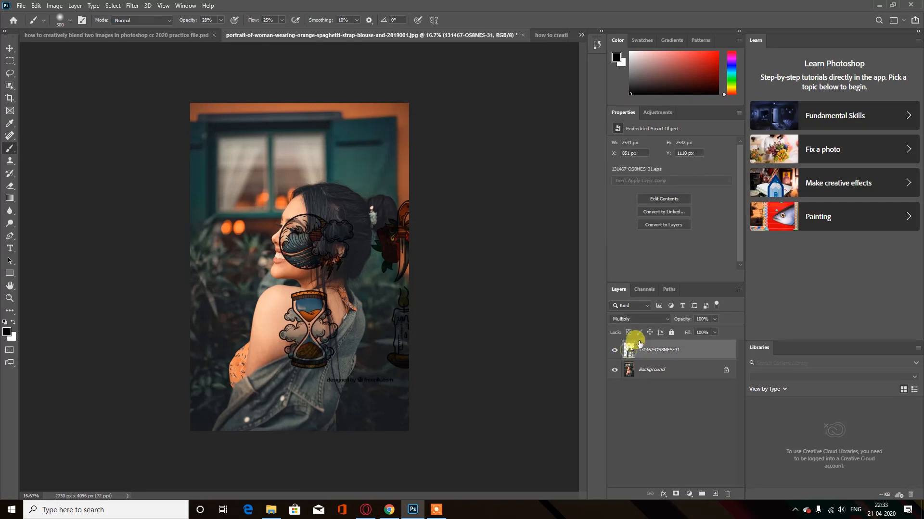
Outline the hourglass with the Polygonal Lasso and add a layer mask that hides the rest of the tattoo artwork.
{"action": "left_click", "coordinate": [10, 78]}
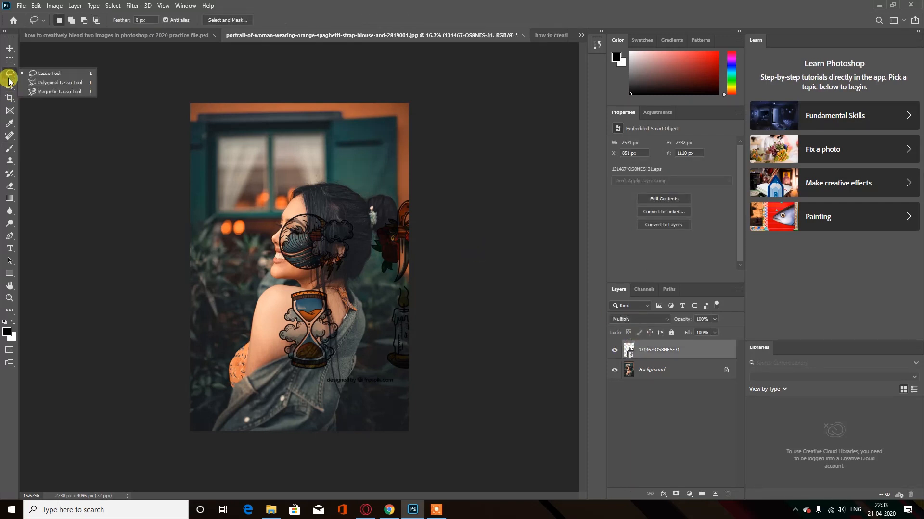
{"action": "left_click", "coordinate": [53, 82]}
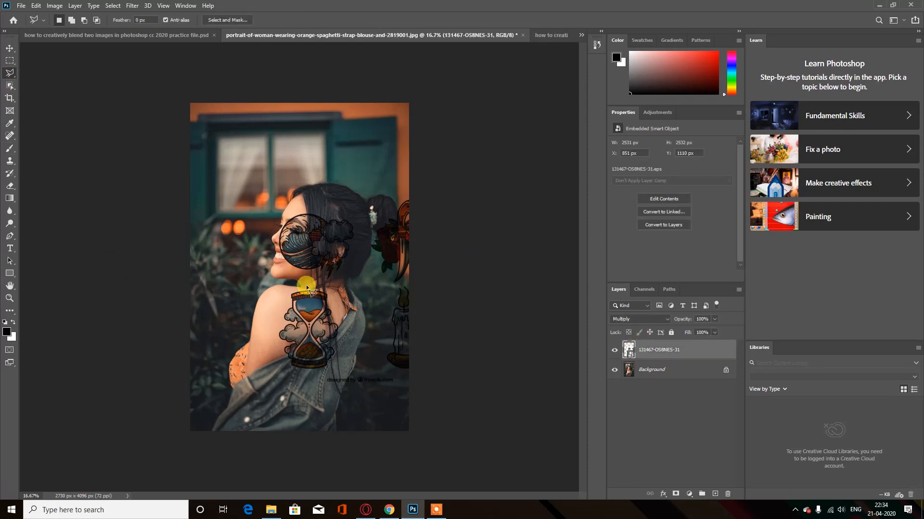
{"action": "left_click", "coordinate": [336, 288]}
{"action": "left_click", "coordinate": [348, 351]}
{"action": "left_click", "coordinate": [321, 376]}
{"action": "left_click", "coordinate": [272, 369]}
{"action": "left_click", "coordinate": [279, 290]}
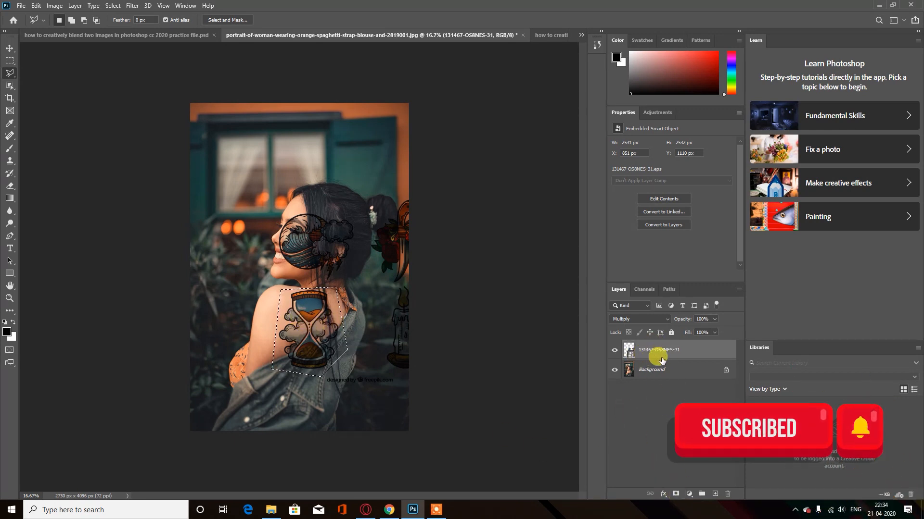
{"action": "left_click", "coordinate": [675, 494]}
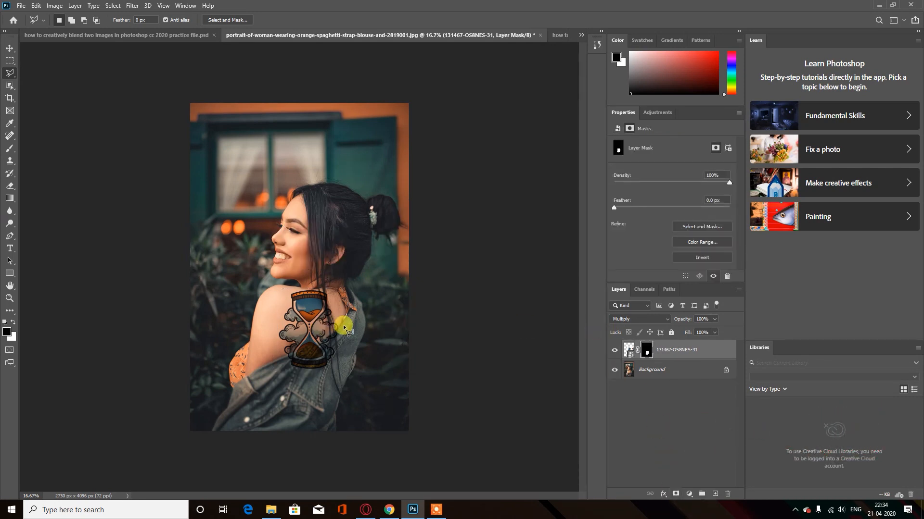
Move the masked hourglass tattoo onto the bare shoulder so that its lower end overlaps the denim jacket.
{"action": "left_click", "coordinate": [10, 48]}
{"action": "left_click_drag", "start_coordinate": [302, 329], "coordinate": [297, 329]}
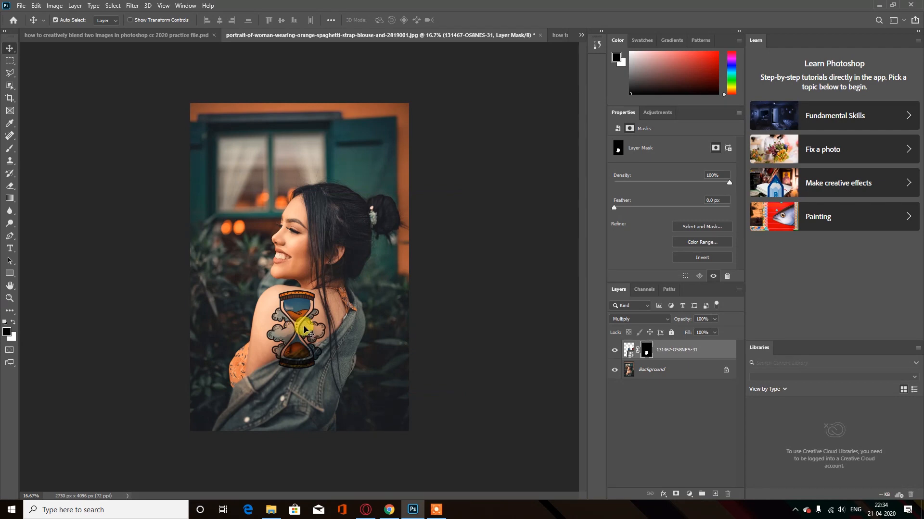
{"action": "key", "text": "ctrl"}
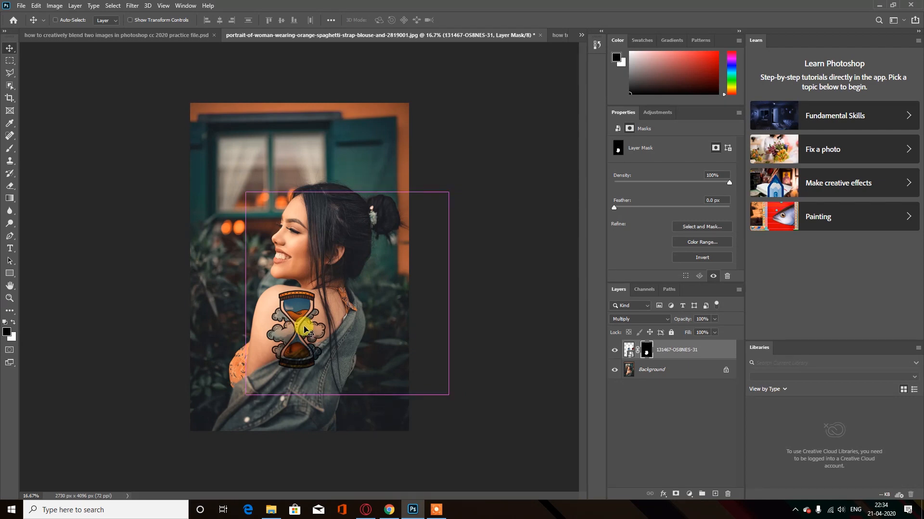
{"action": "key", "text": "ctrl+1"}
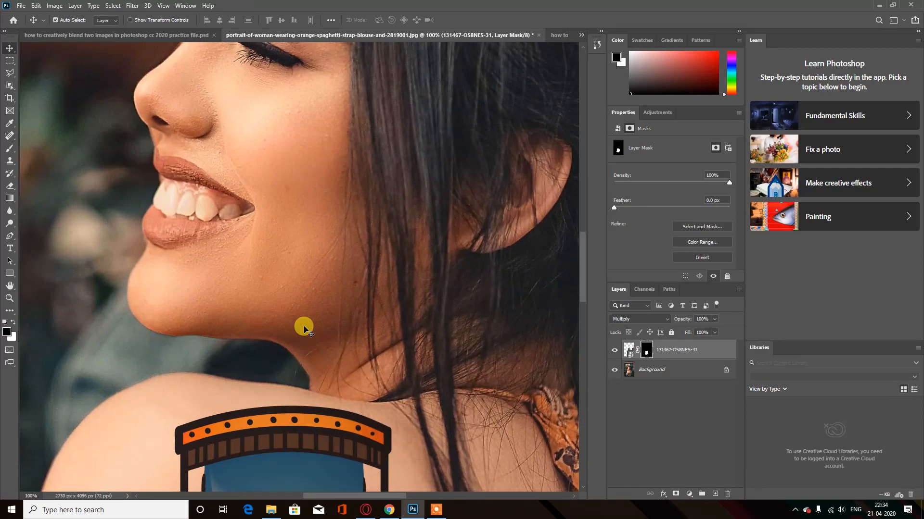
{"action": "scroll", "coordinate": [465, 138], "scroll_direction": "down", "scroll_amount": 3}
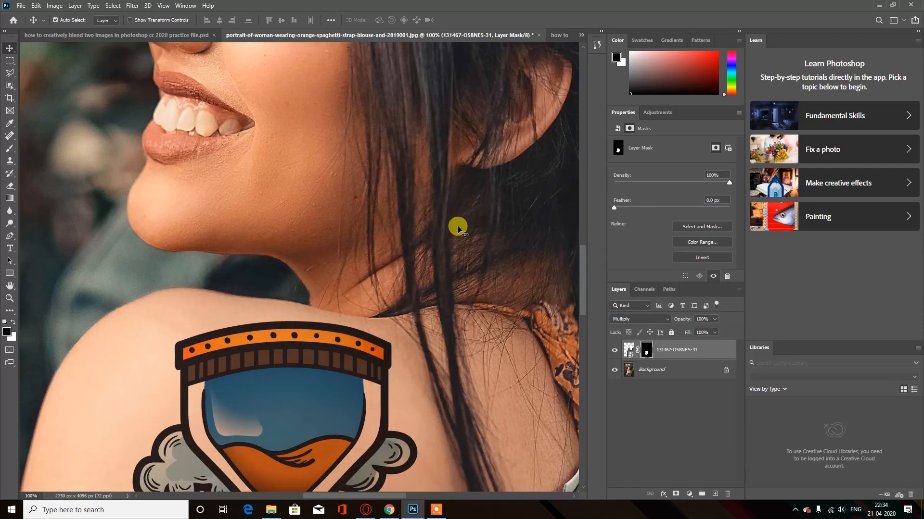
{"action": "scroll", "coordinate": [458, 228], "scroll_direction": "down", "scroll_amount": 15}
{"action": "key", "text": "ctrl+minus"}
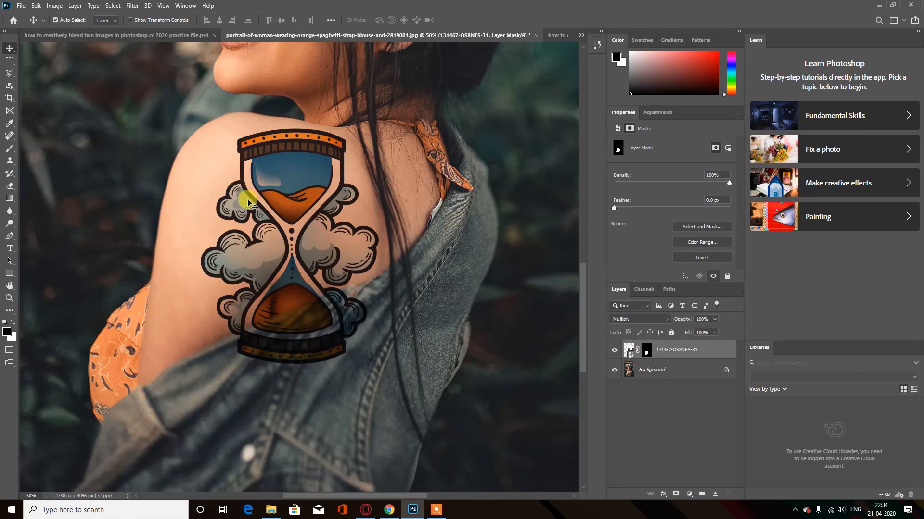
{"action": "left_click_drag", "start_coordinate": [284, 245], "coordinate": [274, 264]}
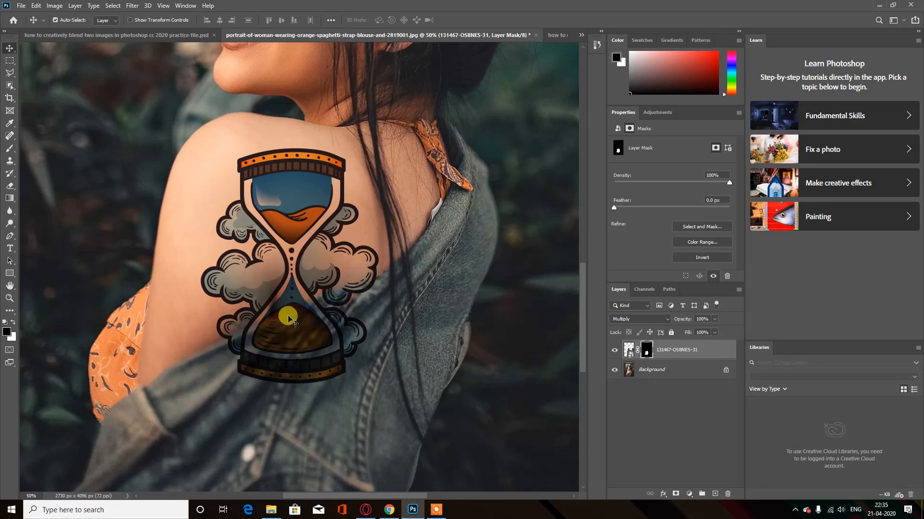
With the tattoo layer temporarily hidden, lasso the denim area below the shoulder along the jacket's upper edge.
{"action": "left_click", "coordinate": [614, 351]}
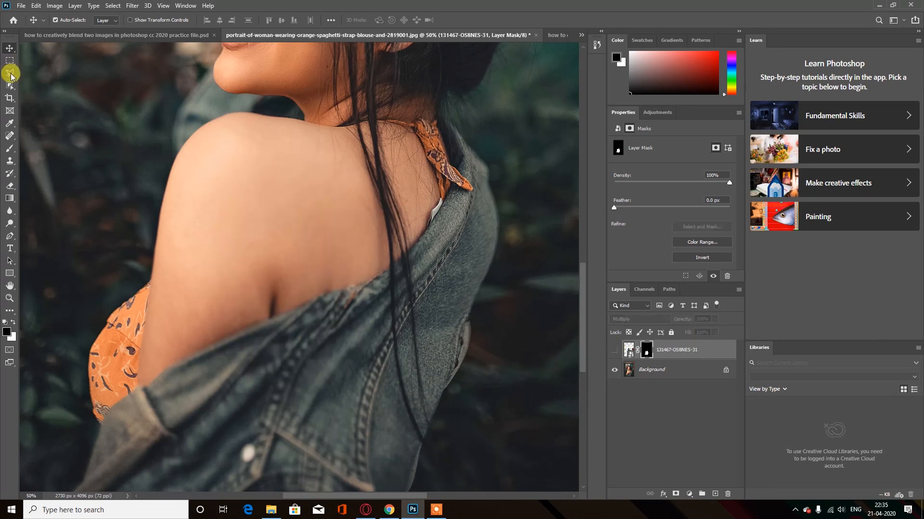
{"action": "left_click_drag", "start_coordinate": [11, 75], "coordinate": [37, 76]}
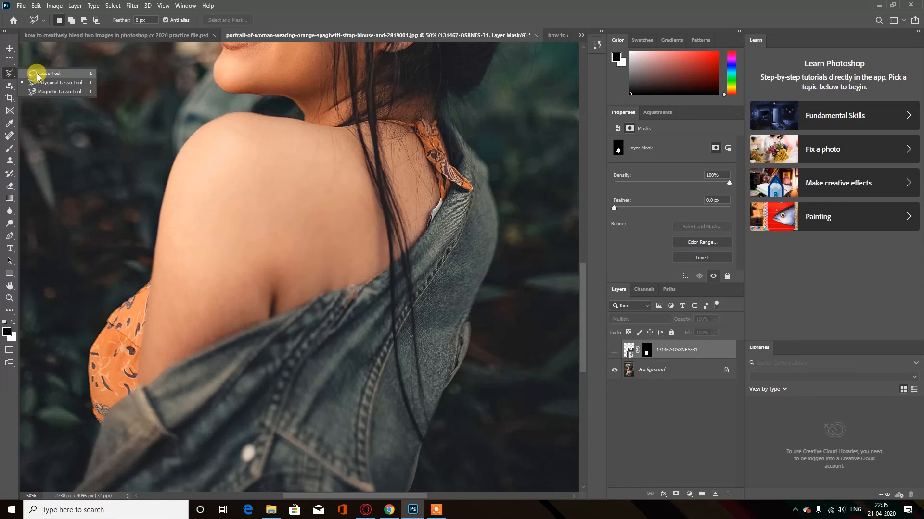
{"action": "left_click", "coordinate": [42, 77]}
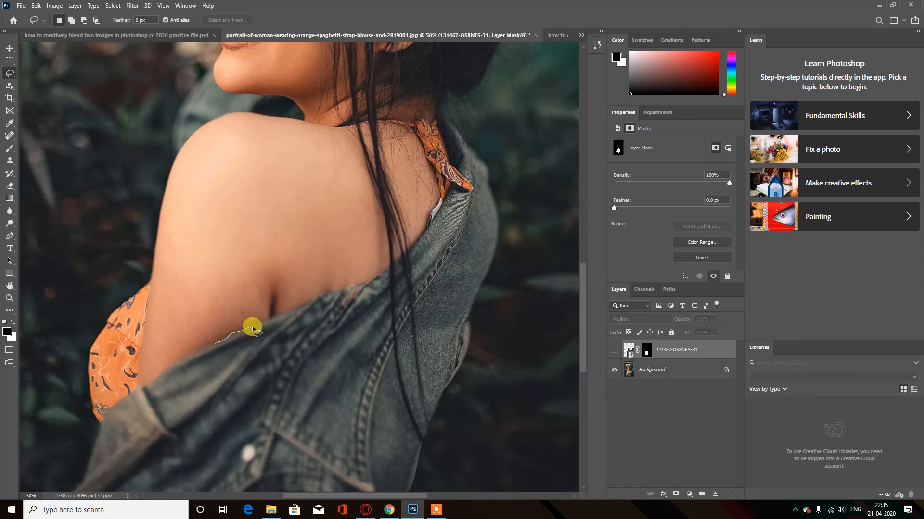
{"action": "mouse_move", "coordinate": [375, 280]}
{"action": "left_mouse_down"}
{"action": "mouse_move", "coordinate": [386, 308]}
{"action": "mouse_move", "coordinate": [213, 434]}
{"action": "mouse_move", "coordinate": [185, 419]}
{"action": "mouse_move", "coordinate": [185, 367]}
{"action": "left_mouse_up"}
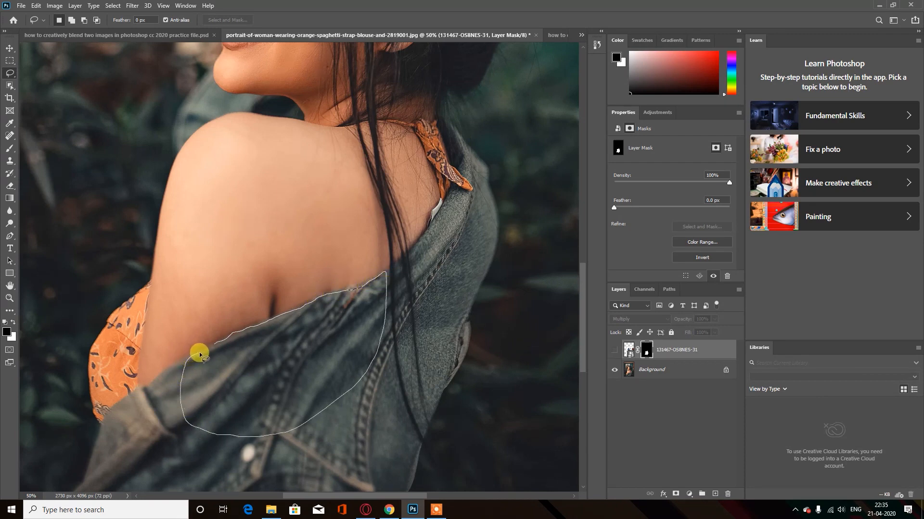
{"action": "left_click_drag", "start_coordinate": [214, 347], "coordinate": [221, 346]}
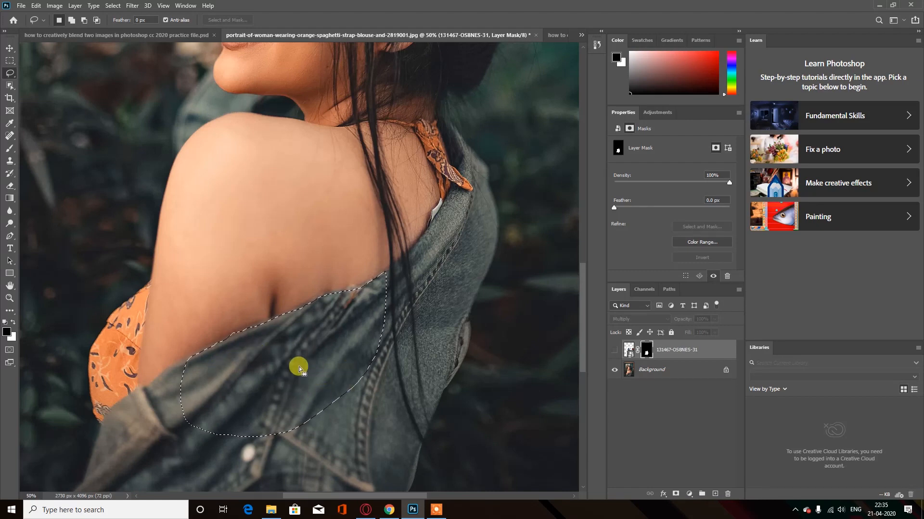
{"action": "left_click", "coordinate": [615, 352]}
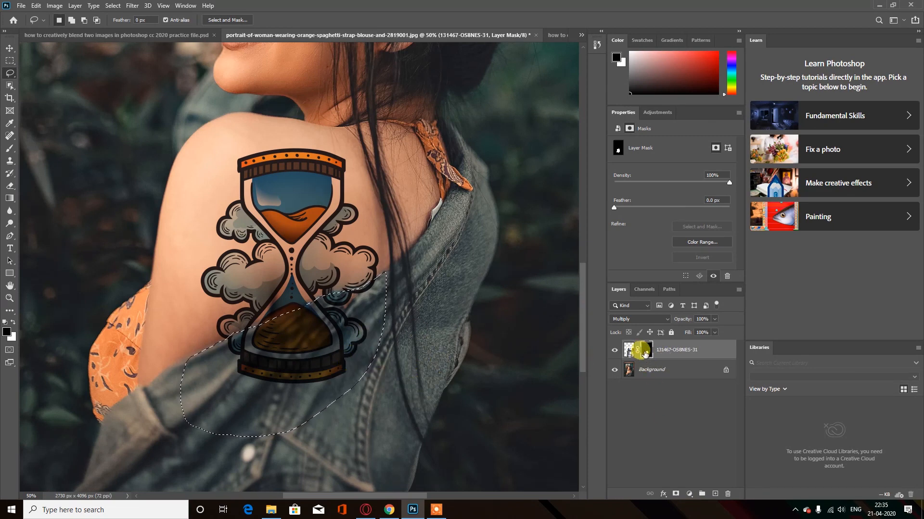
Fill the selected jacket area with black on the tattoo's layer mask, deselect, and feather the mask by 4.7 px.
{"action": "key", "text": "x"}
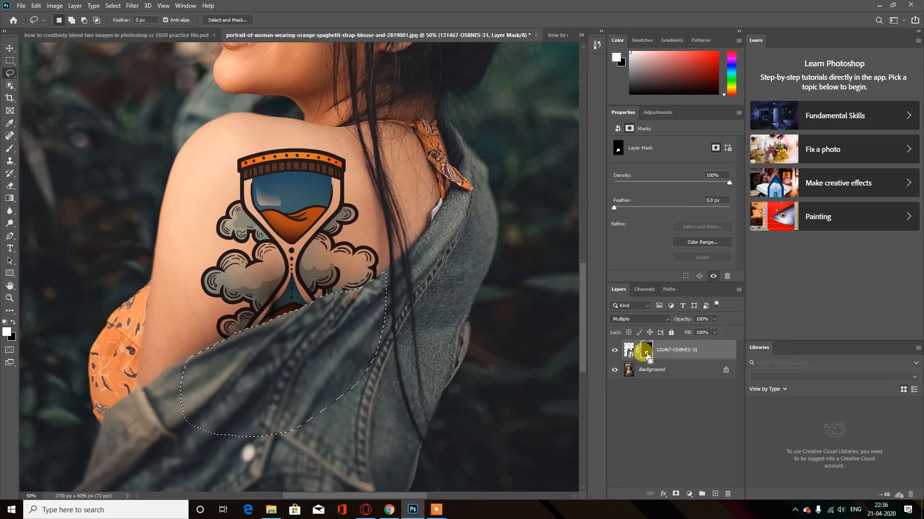
{"action": "key", "text": "ctrl+d"}
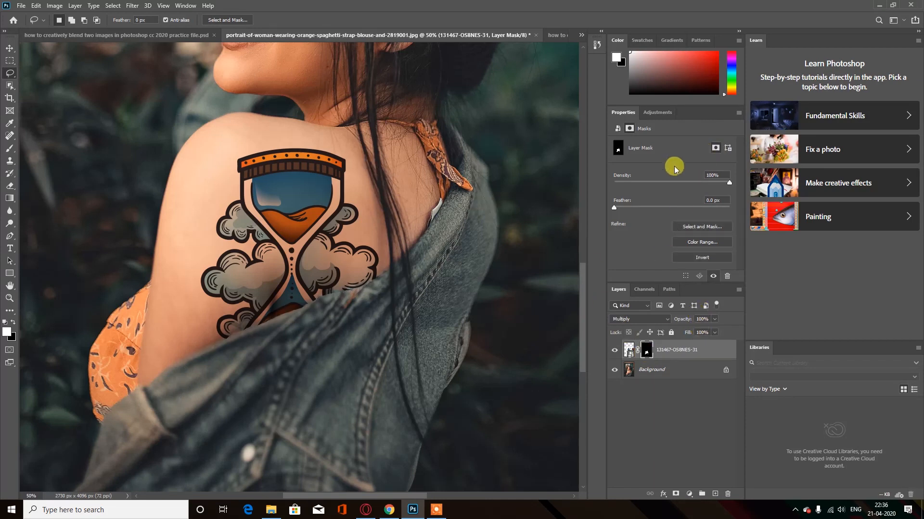
{"action": "left_click_drag", "start_coordinate": [614, 207], "coordinate": [643, 204]}
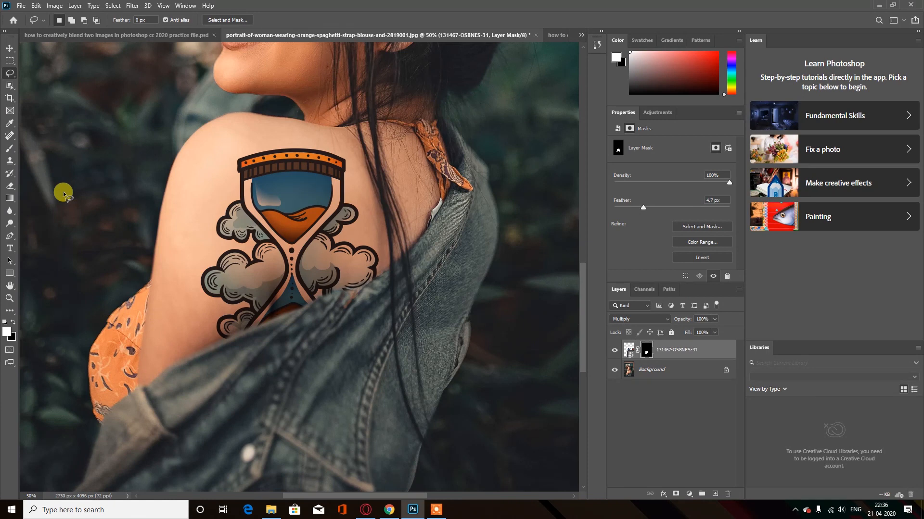
Brush black on the tattoo's mask along the jacket edge, and set the brush's opacity and flow to 100%.
{"action": "left_click", "coordinate": [10, 148]}
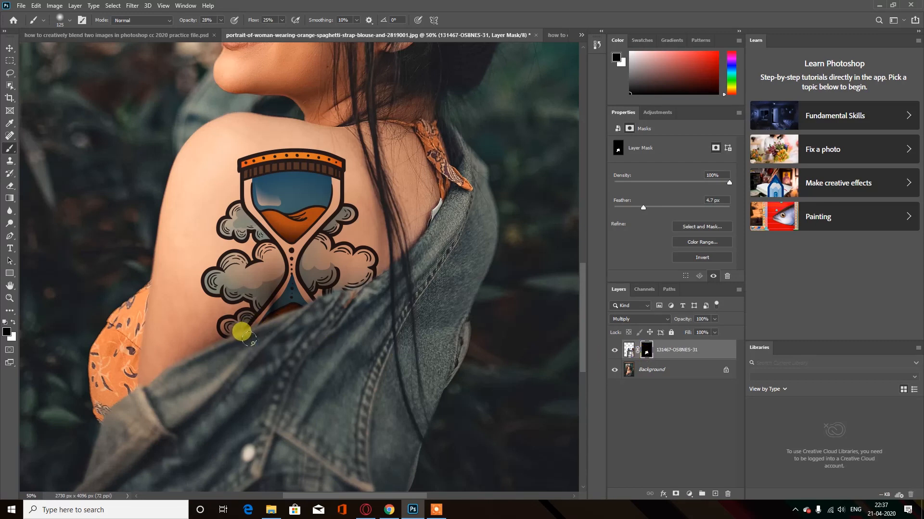
{"action": "left_click_drag", "start_coordinate": [249, 339], "coordinate": [347, 297]}
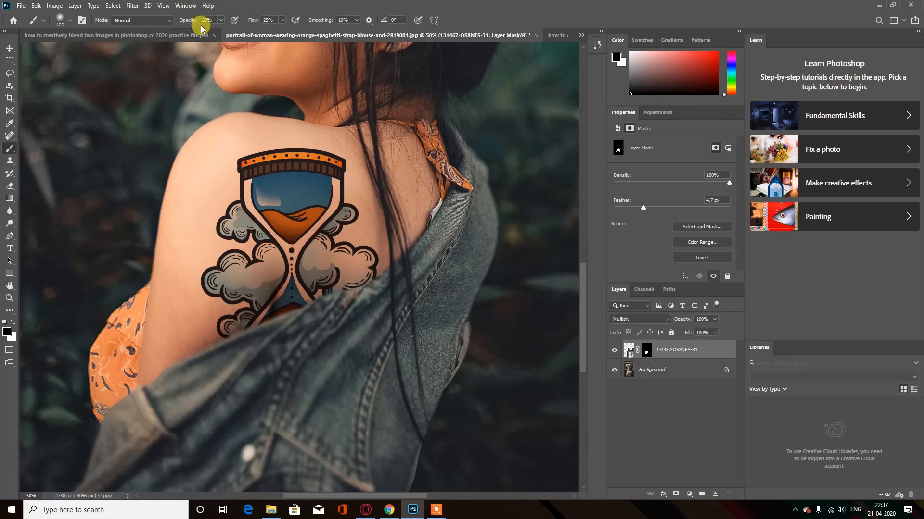
{"action": "left_click", "coordinate": [221, 20]}
{"action": "left_click_drag", "start_coordinate": [217, 31], "coordinate": [263, 29]}
{"action": "left_click", "coordinate": [282, 20]}
{"action": "left_click_drag", "start_coordinate": [323, 32], "coordinate": [359, 49]}
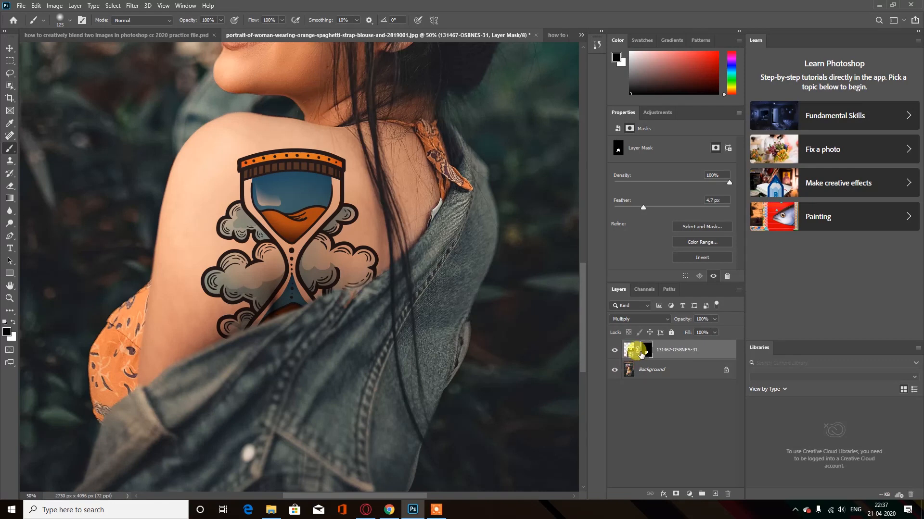
Rasterize the tattoo layer and start a Warp transform on it with a 5 x 5 grid.
{"action": "right_click", "coordinate": [712, 349]}
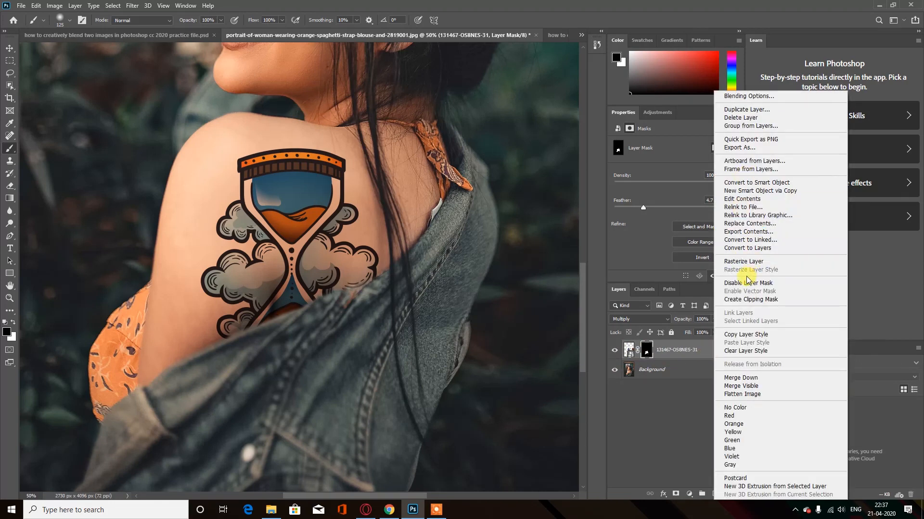
{"action": "left_click", "coordinate": [744, 261]}
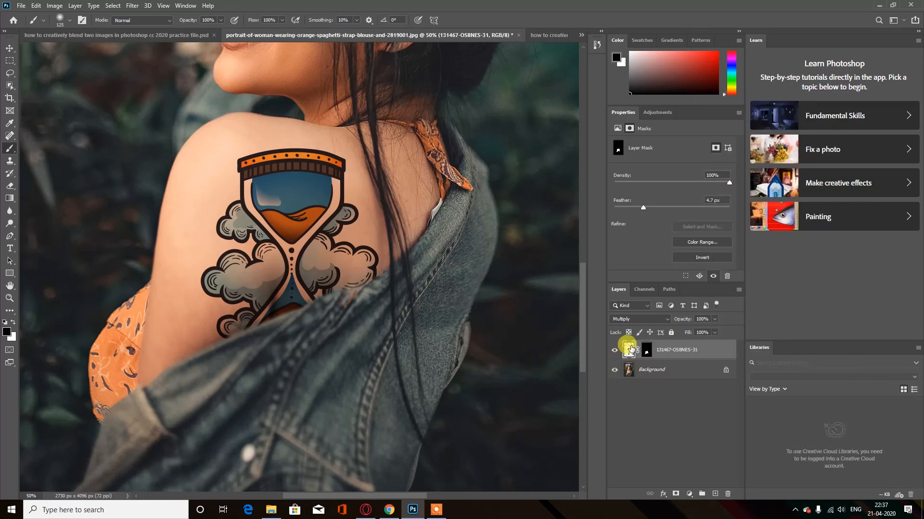
{"action": "key", "text": "ctrl+t"}
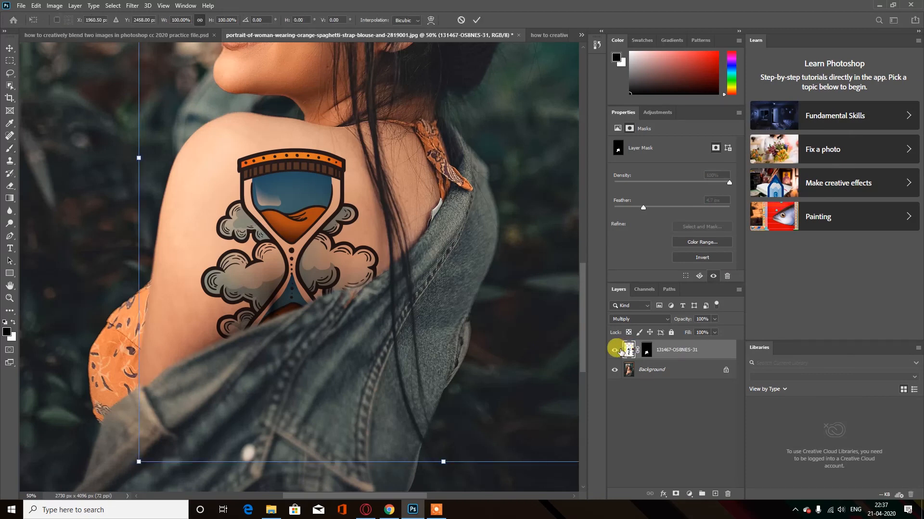
{"action": "scroll", "coordinate": [340, 119], "scroll_direction": "up", "scroll_amount": 3}
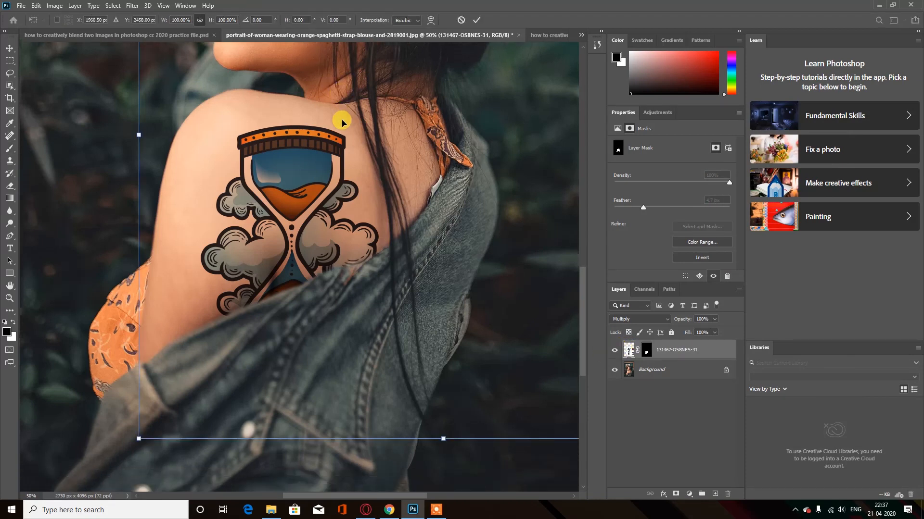
{"action": "scroll", "coordinate": [341, 119], "scroll_direction": "up", "scroll_amount": 1}
{"action": "scroll", "coordinate": [340, 139], "scroll_direction": "down", "scroll_amount": 1}
{"action": "right_click", "coordinate": [341, 148]}
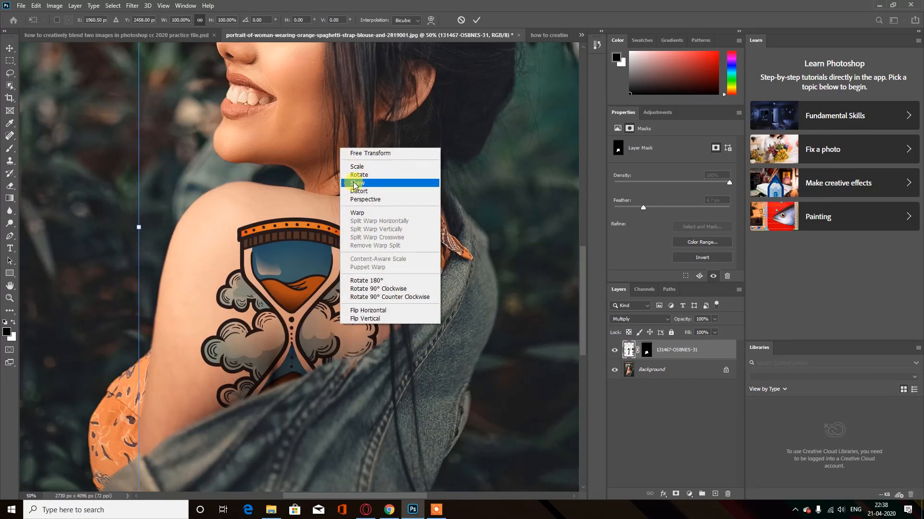
{"action": "left_click", "coordinate": [362, 214]}
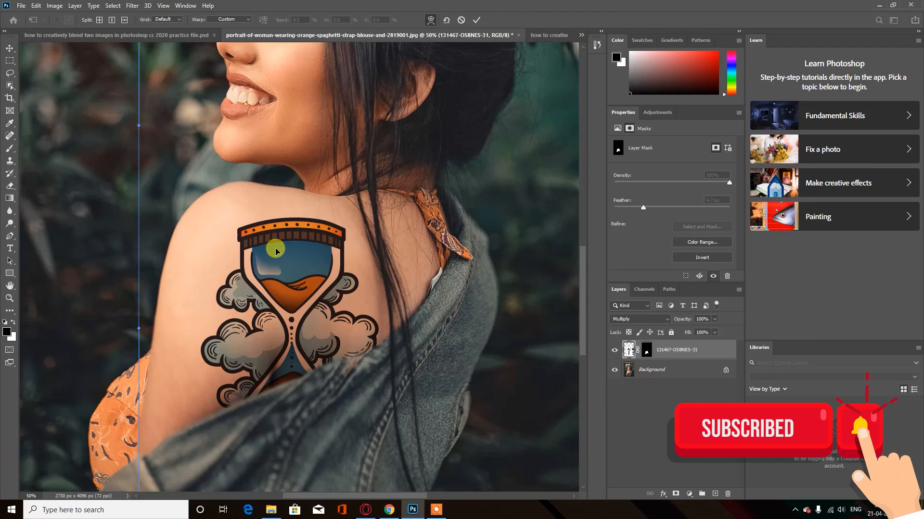
{"action": "key", "text": "ctrl+minus"}
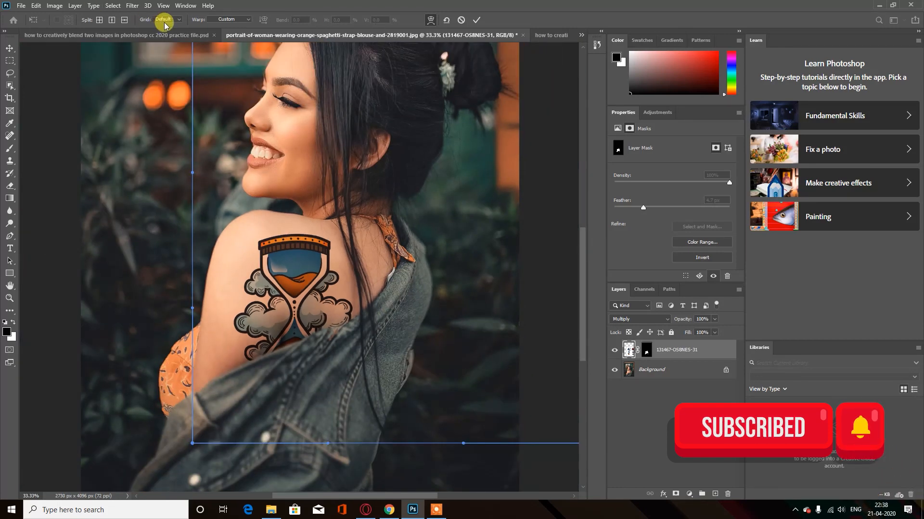
{"action": "left_click", "coordinate": [166, 21]}
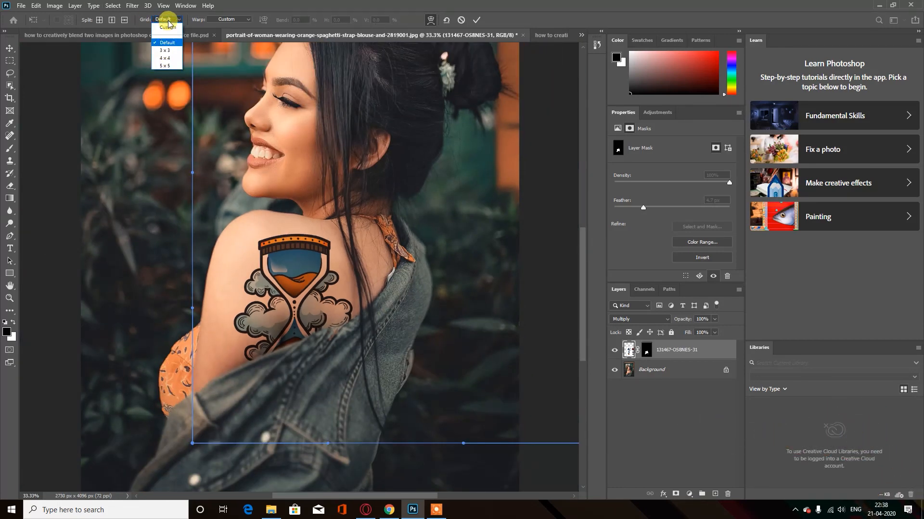
{"action": "left_click", "coordinate": [166, 66]}
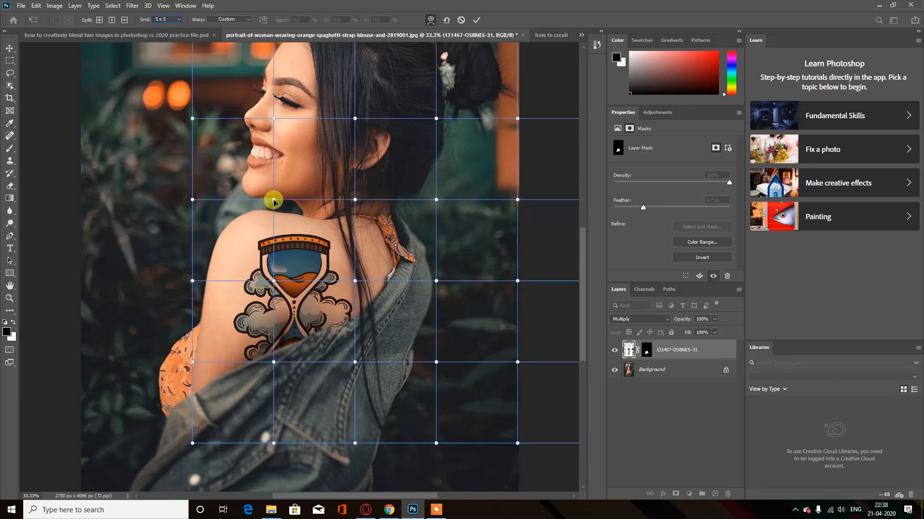
Warp the grid points above the hourglass upward and outward so its top curves with the shoulder.
{"action": "left_click_drag", "start_coordinate": [273, 200], "coordinate": [264, 187]}
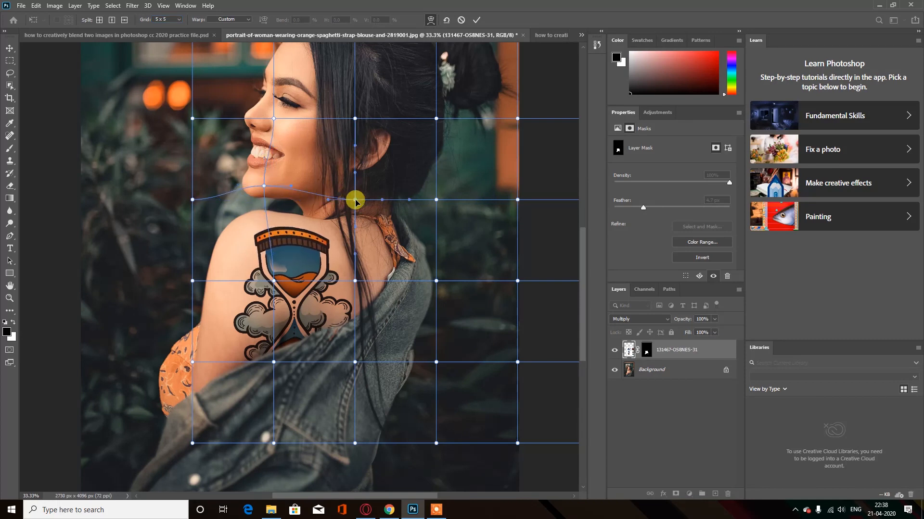
{"action": "left_click_drag", "start_coordinate": [355, 199], "coordinate": [360, 187]}
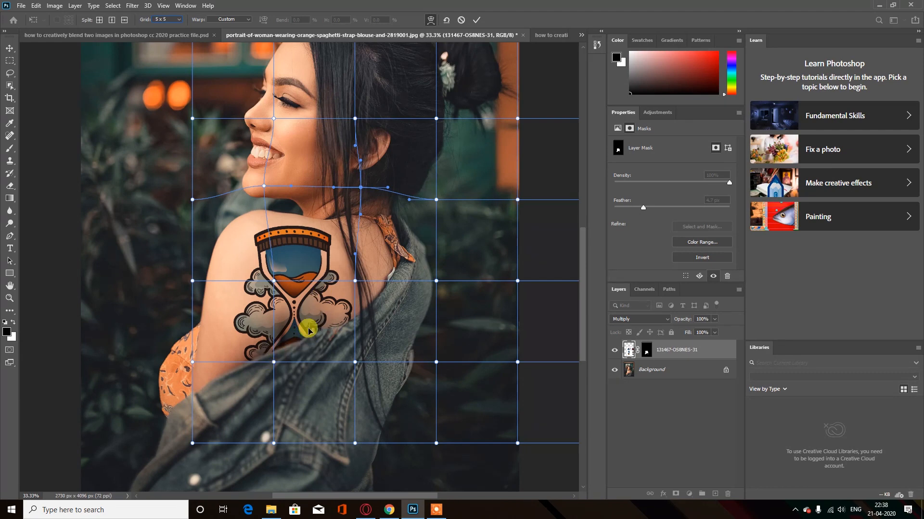
{"action": "left_click", "coordinate": [355, 281]}
{"action": "left_click_drag", "start_coordinate": [328, 281], "coordinate": [325, 271]}
{"action": "left_click", "coordinate": [360, 187]}
{"action": "left_click_drag", "start_coordinate": [334, 188], "coordinate": [330, 182]}
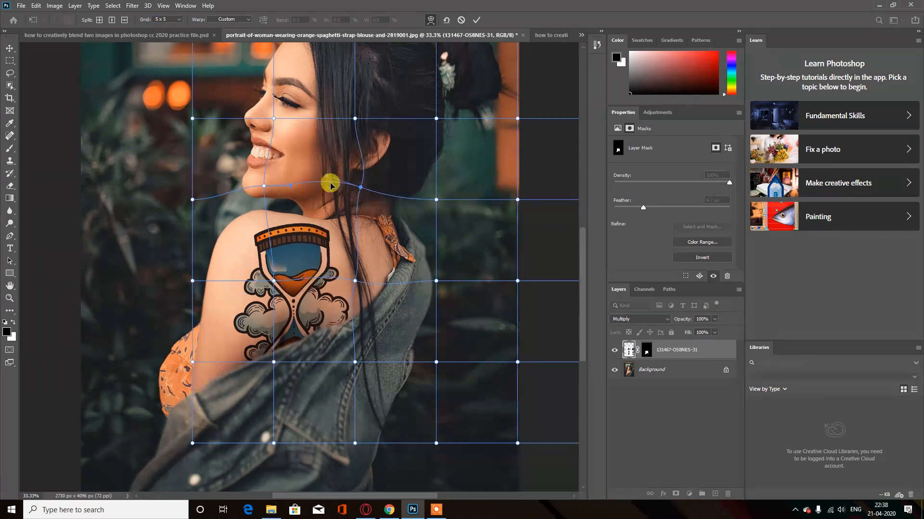
{"action": "left_click_drag", "start_coordinate": [264, 189], "coordinate": [264, 177]}
Warp the left and lower grid points outward so the hourglass and clouds spread toward the arm, and apply the warp.
{"action": "left_click_drag", "start_coordinate": [192, 281], "coordinate": [182, 272]}
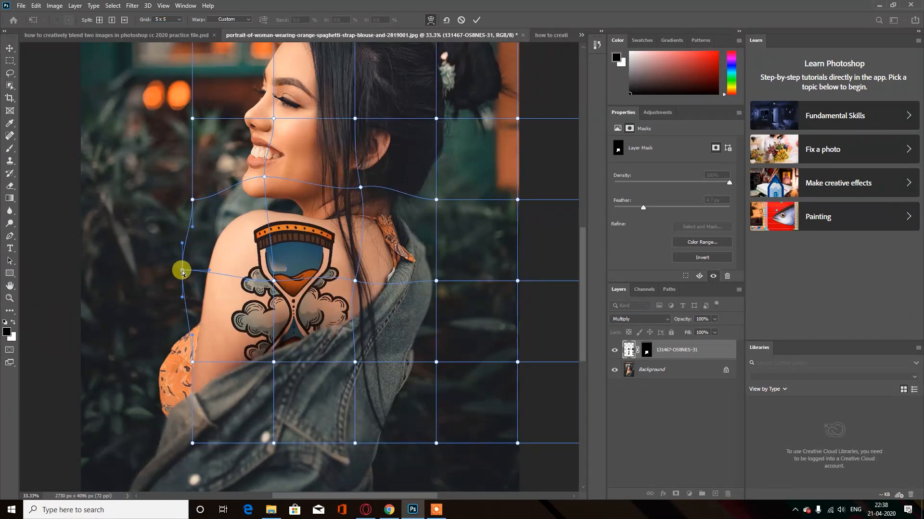
{"action": "left_click_drag", "start_coordinate": [274, 281], "coordinate": [274, 282]}
{"action": "mouse_move", "coordinate": [301, 283]}
{"action": "left_mouse_down"}
{"action": "mouse_move", "coordinate": [299, 292]}
{"action": "mouse_move", "coordinate": [300, 282]}
{"action": "left_mouse_up"}
{"action": "left_click", "coordinate": [273, 362]}
{"action": "left_click_drag", "start_coordinate": [301, 362], "coordinate": [288, 364]}
{"action": "left_click_drag", "start_coordinate": [274, 362], "coordinate": [201, 362]}
{"action": "left_click", "coordinate": [355, 282]}
{"action": "left_click_drag", "start_coordinate": [328, 274], "coordinate": [267, 279]}
{"action": "left_click", "coordinate": [274, 282]}
{"action": "left_click_drag", "start_coordinate": [264, 203], "coordinate": [264, 199]}
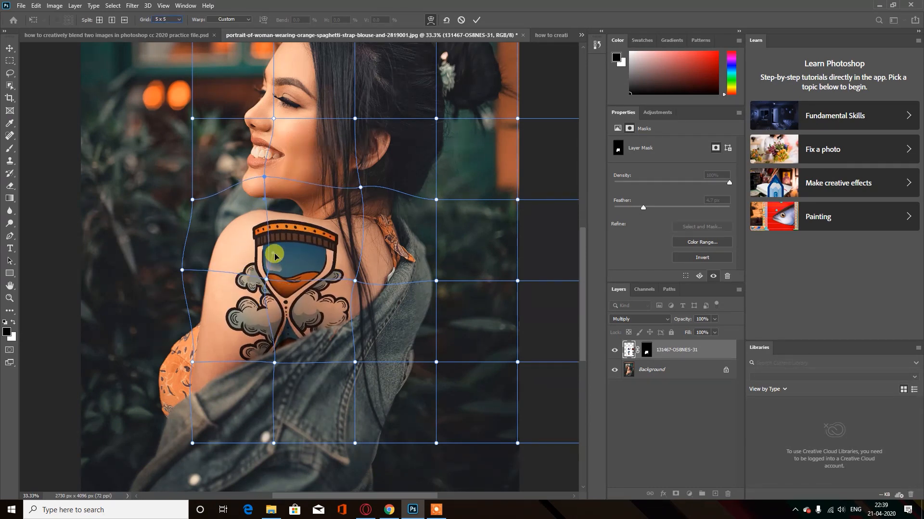
{"action": "left_click_drag", "start_coordinate": [275, 256], "coordinate": [277, 259]}
{"action": "left_click_drag", "start_coordinate": [274, 362], "coordinate": [264, 369]}
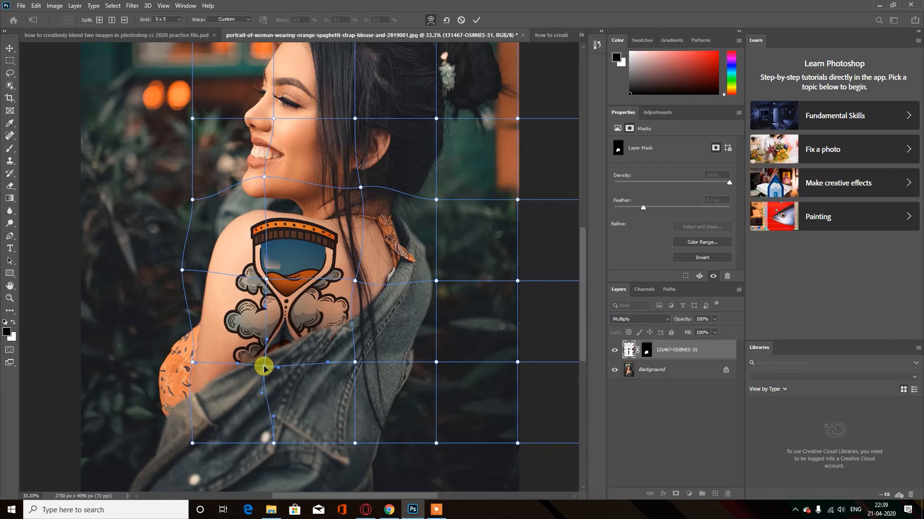
{"action": "left_click", "coordinate": [476, 20]}
{"action": "key", "text": "b"}
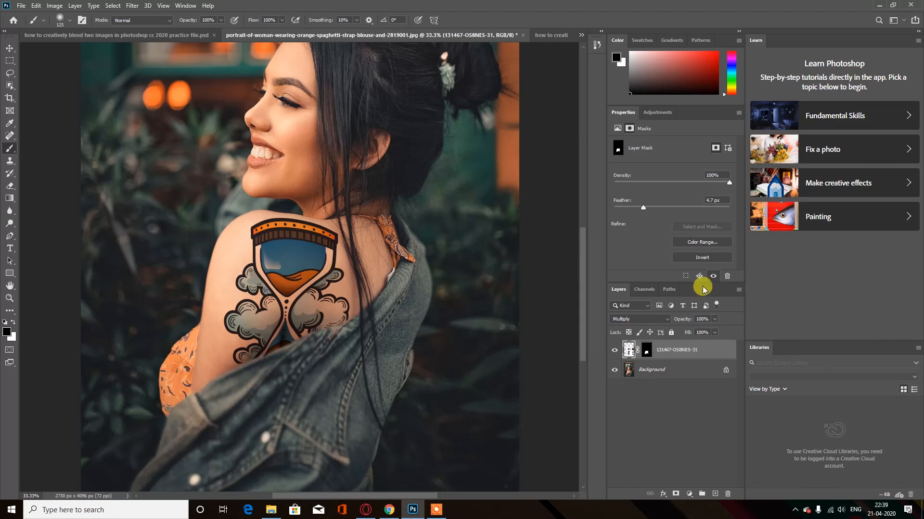
In the tattoo layer's blending options, split the Blend If Underlying Layer sliders to 0/57 for shadows and 150/255 for highlights.
{"action": "double_click", "coordinate": [705, 356]}
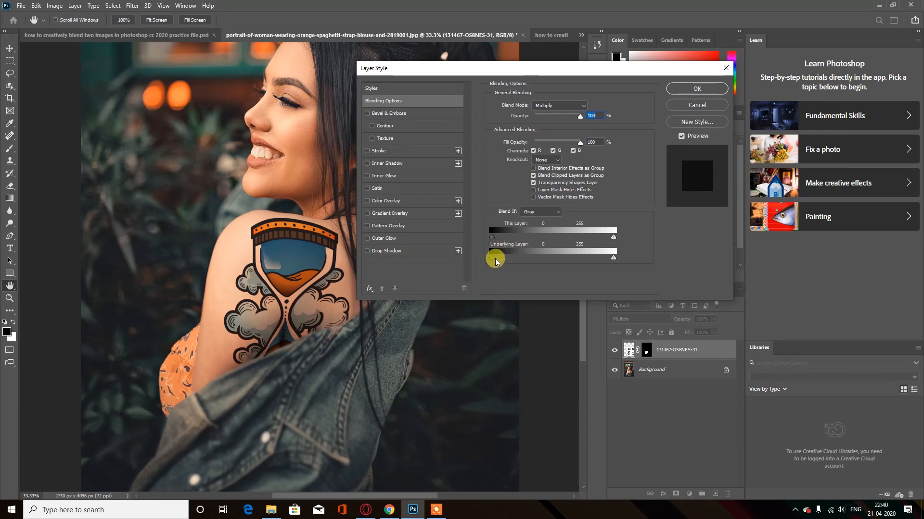
{"action": "key", "text": "alt"}
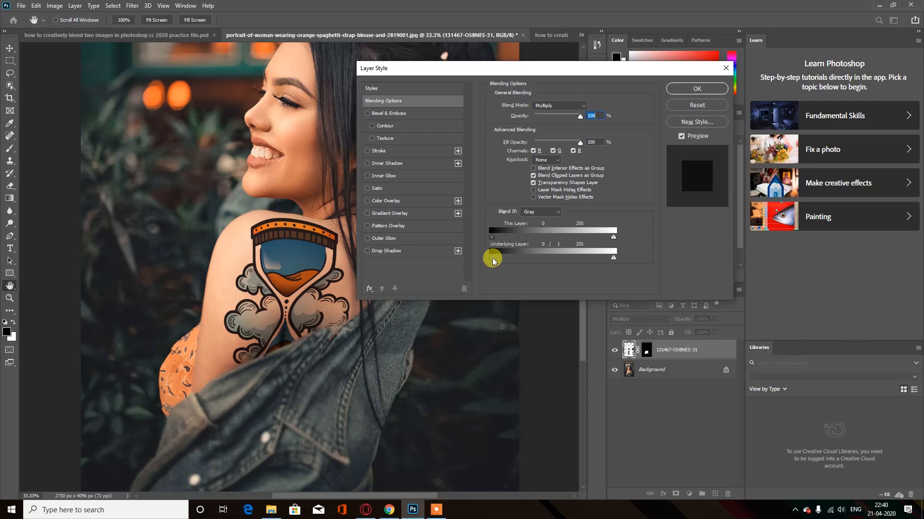
{"action": "left_click_drag", "start_coordinate": [493, 259], "coordinate": [500, 259]}
{"action": "left_click_drag", "start_coordinate": [524, 259], "coordinate": [519, 258]}
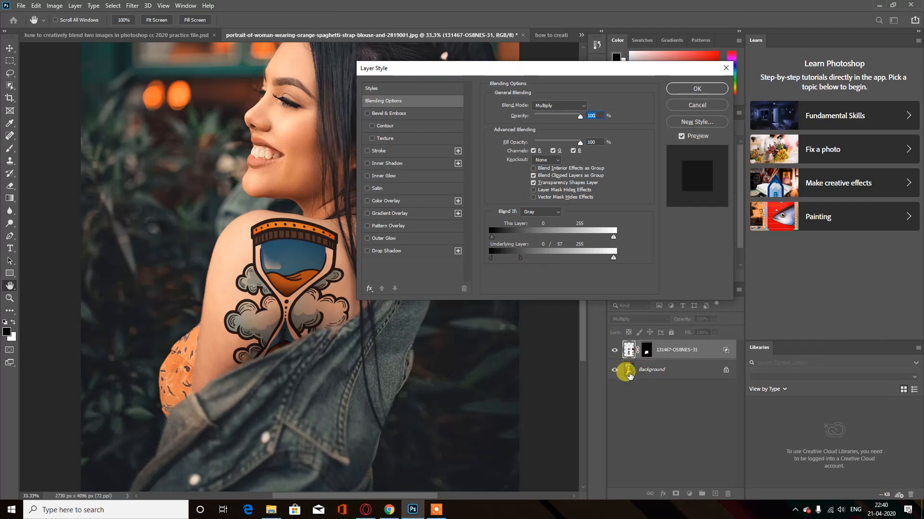
{"action": "key", "text": "alt"}
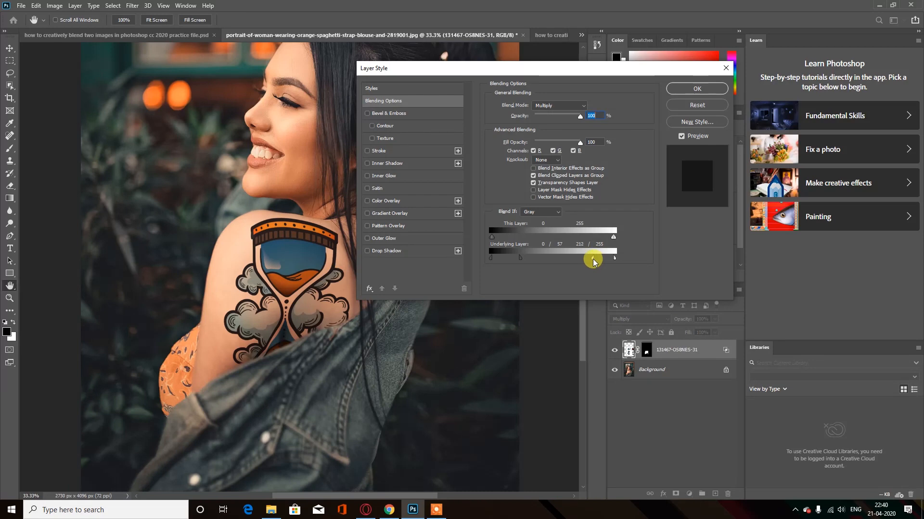
{"action": "left_click_drag", "start_coordinate": [591, 260], "coordinate": [571, 256]}
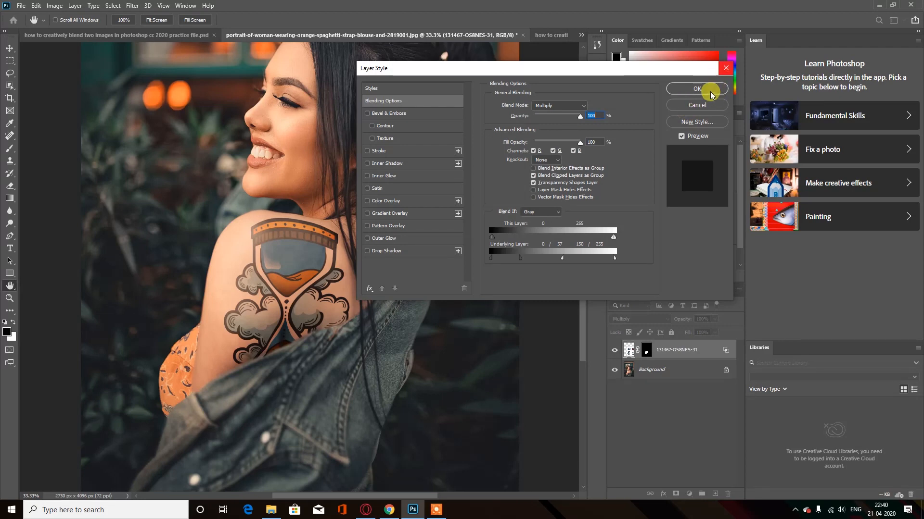
{"action": "left_click", "coordinate": [697, 89]}
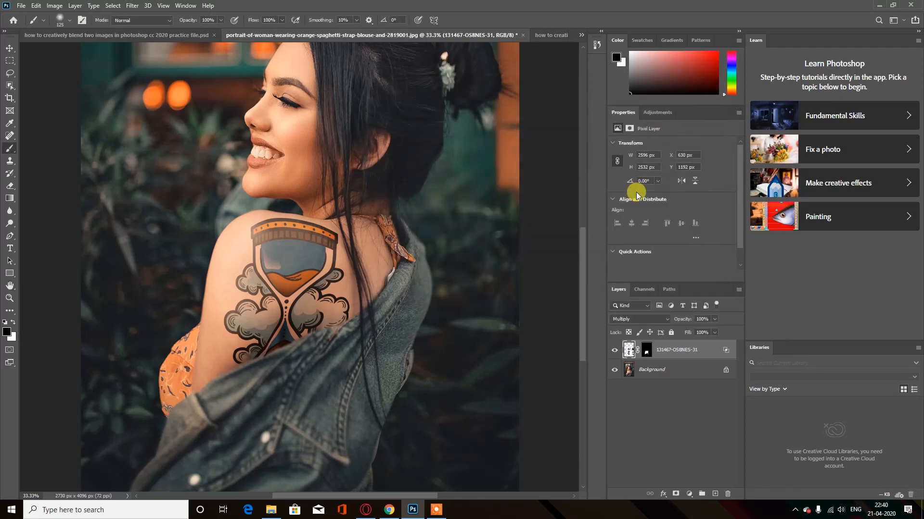
Brush black on the tattoo's layer mask over the hourglass and its left side with a 400 px brush at 26% opacity and 29% flow.
{"action": "left_click", "coordinate": [646, 352]}
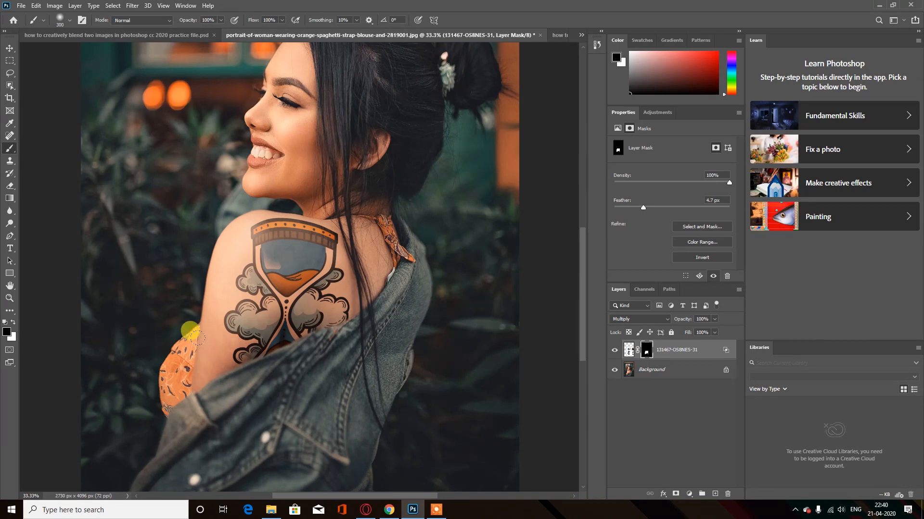
{"action": "key", "text": "bracketright"}
{"action": "key", "text": "bracketright"}
{"action": "left_click", "coordinate": [220, 22]}
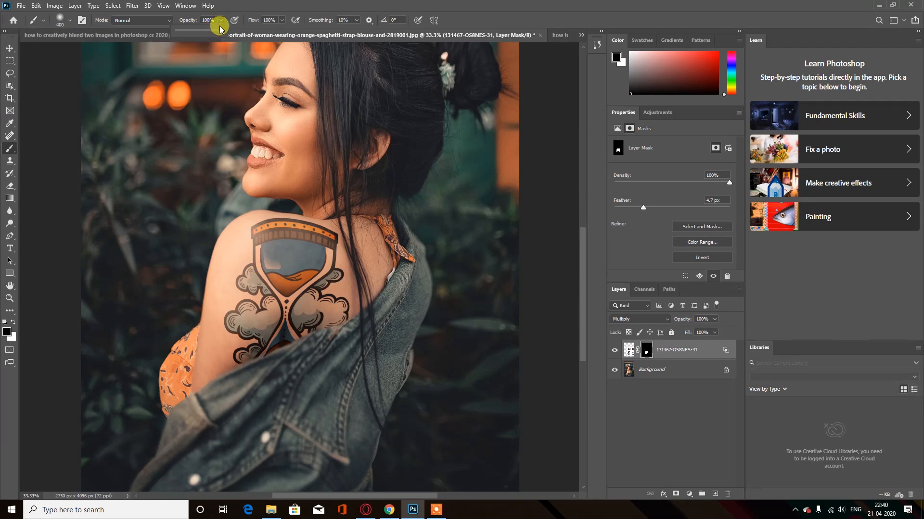
{"action": "left_click_drag", "start_coordinate": [220, 29], "coordinate": [187, 30]}
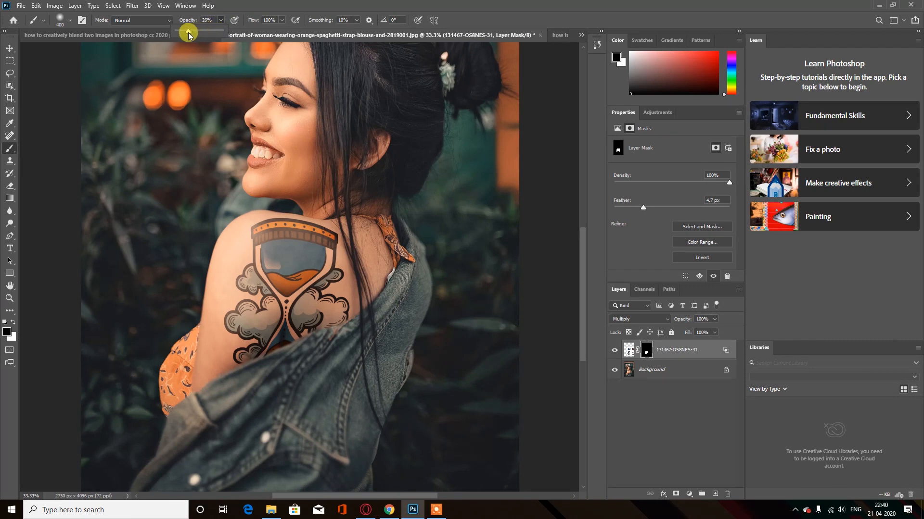
{"action": "left_click", "coordinate": [282, 20]}
{"action": "left_click_drag", "start_coordinate": [284, 30], "coordinate": [254, 34]}
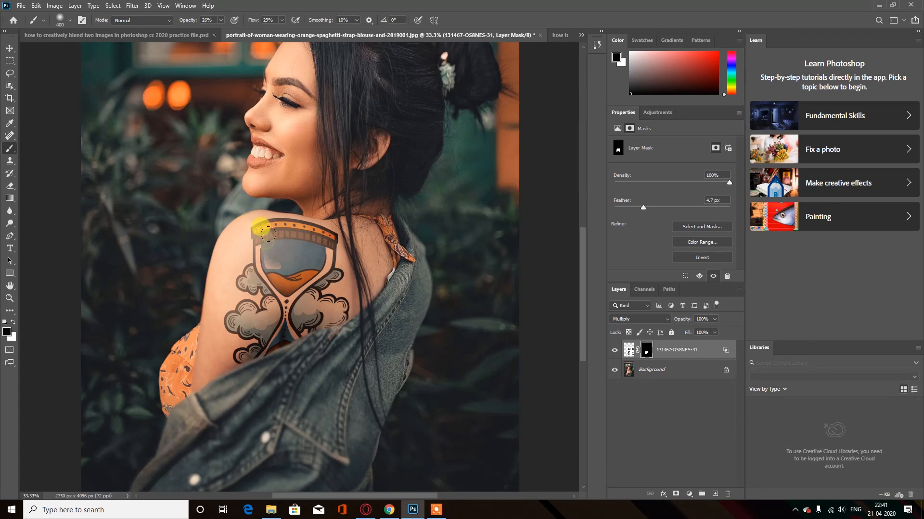
{"action": "mouse_move", "coordinate": [280, 254]}
{"action": "left_mouse_down"}
{"action": "mouse_move", "coordinate": [286, 267]}
{"action": "mouse_move", "coordinate": [265, 258]}
{"action": "left_mouse_up"}
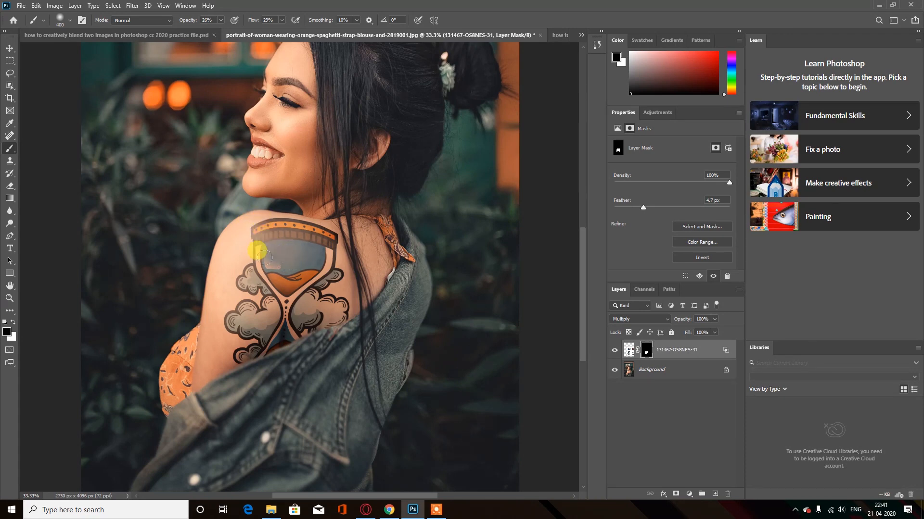
{"action": "left_click_drag", "start_coordinate": [233, 294], "coordinate": [217, 301]}
{"action": "mouse_move", "coordinate": [277, 255]}
{"action": "left_mouse_down"}
{"action": "mouse_move", "coordinate": [295, 250]}
{"action": "mouse_move", "coordinate": [272, 236]}
{"action": "mouse_move", "coordinate": [243, 288]}
{"action": "left_mouse_up"}
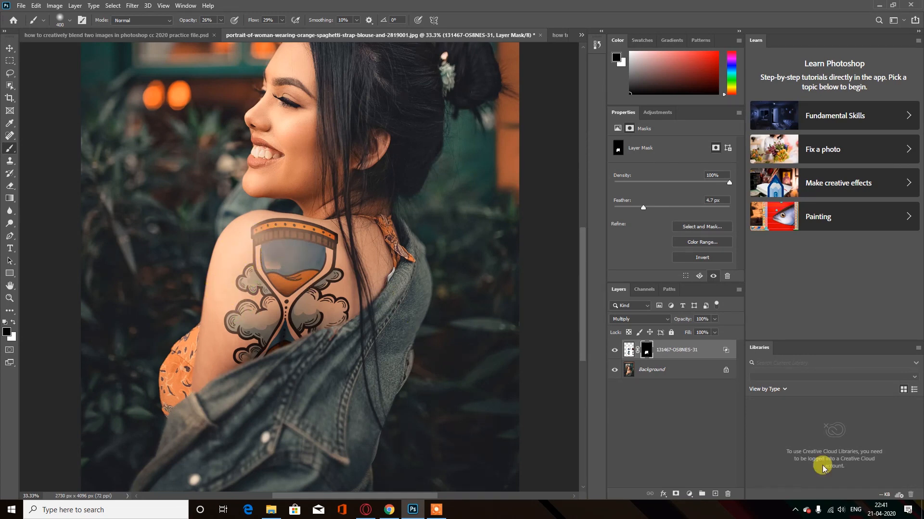
Soften the tattoo layer's image, not its mask, with a Gaussian Blur of 2.5 pixels radius.
{"action": "left_click", "coordinate": [709, 421]}
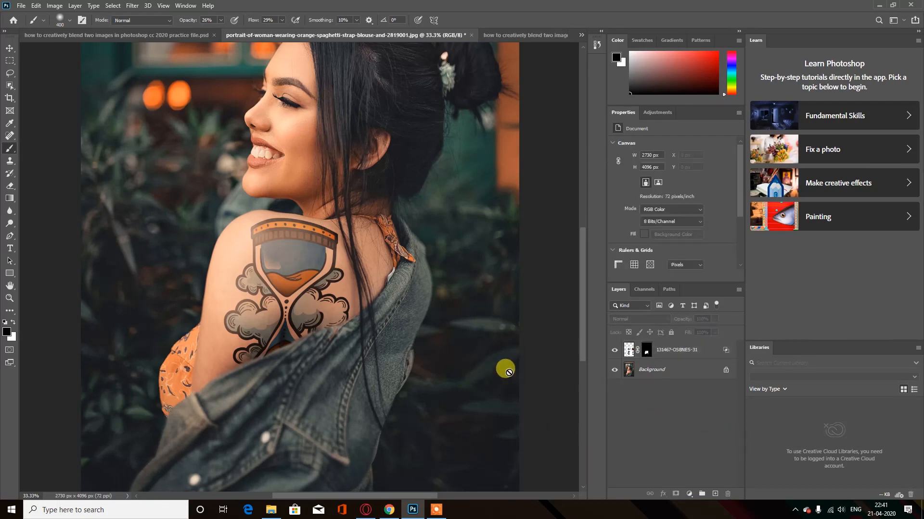
{"action": "left_click", "coordinate": [686, 356]}
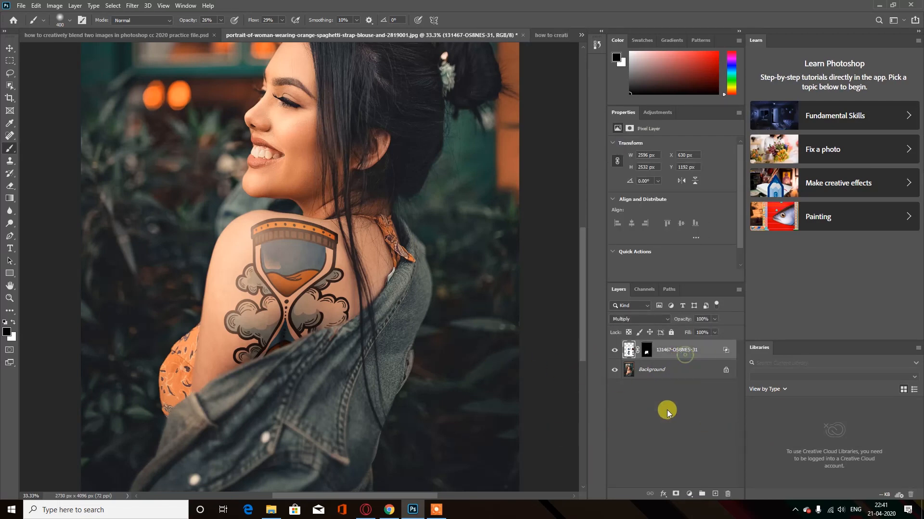
{"action": "left_click", "coordinate": [647, 375]}
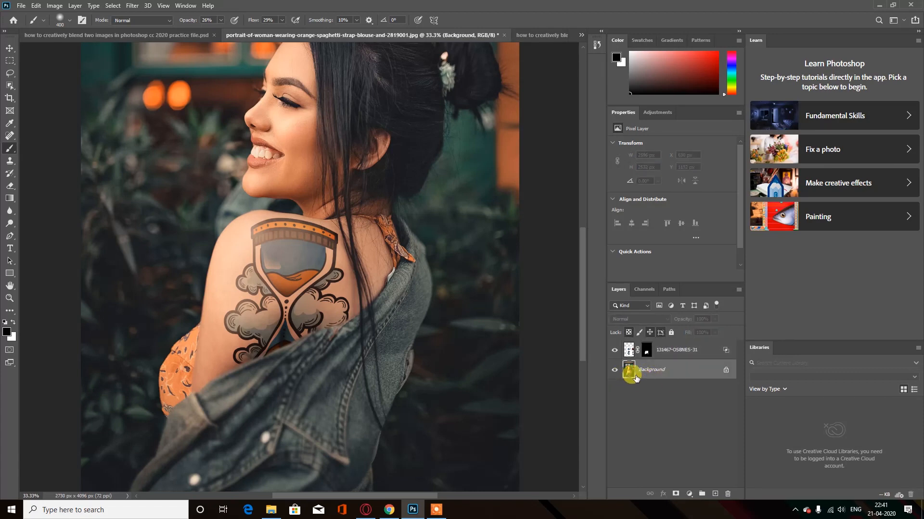
{"action": "left_click", "coordinate": [680, 350]}
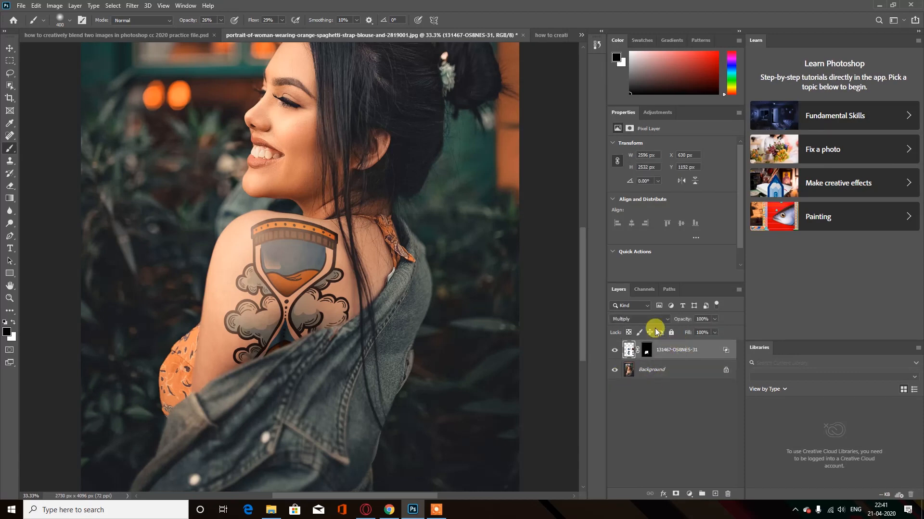
{"action": "left_click", "coordinate": [131, 8]}
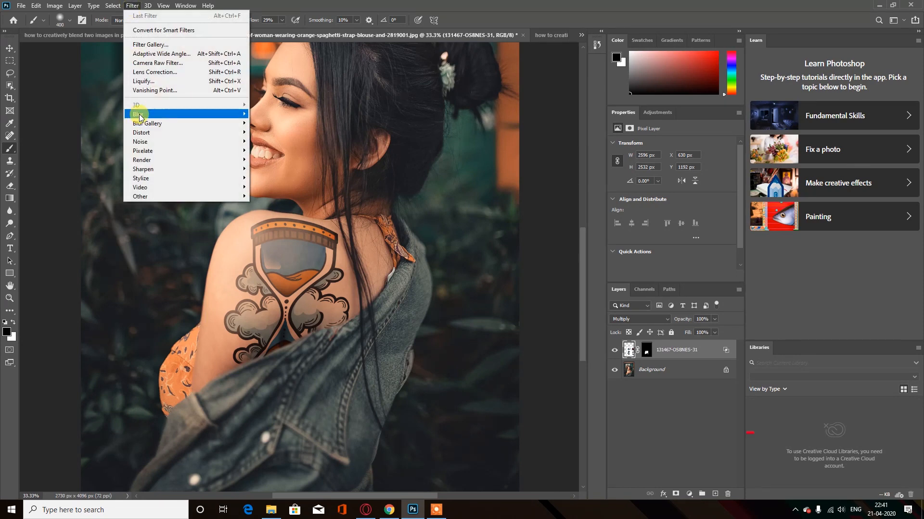
{"action": "mouse_move", "coordinate": [217, 118]}
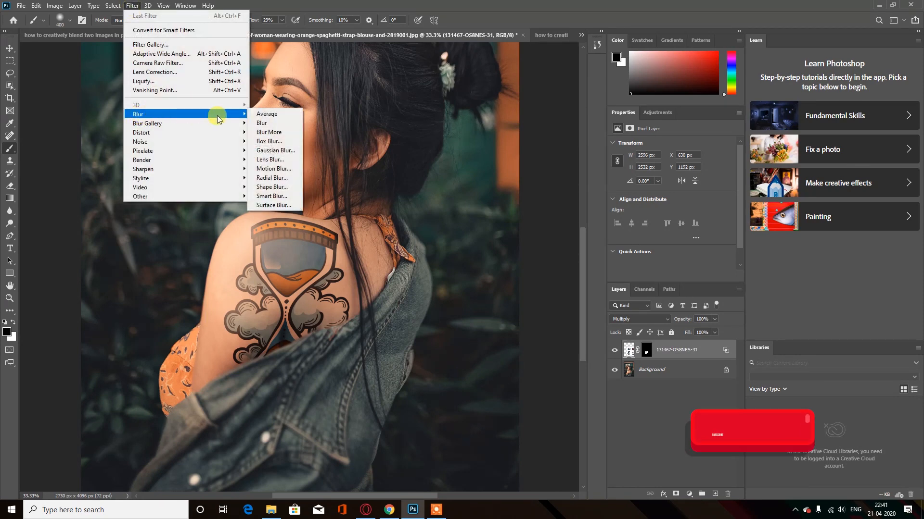
{"action": "left_click", "coordinate": [270, 150]}
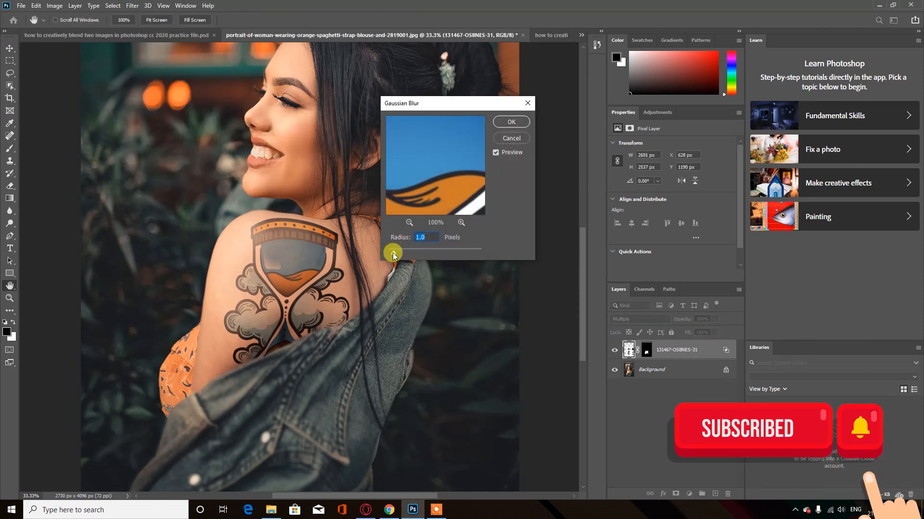
{"action": "left_click_drag", "start_coordinate": [394, 253], "coordinate": [402, 255]}
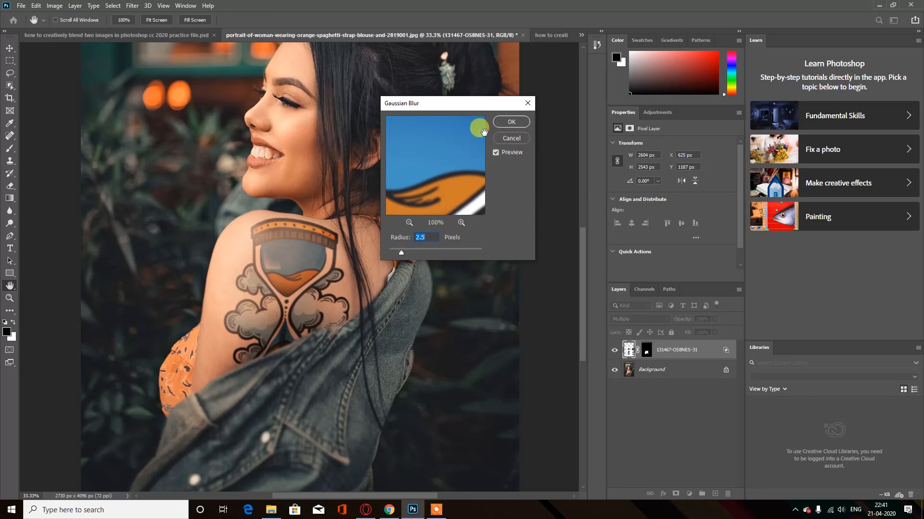
{"action": "left_click", "coordinate": [509, 122]}
{"action": "key", "text": "b"}
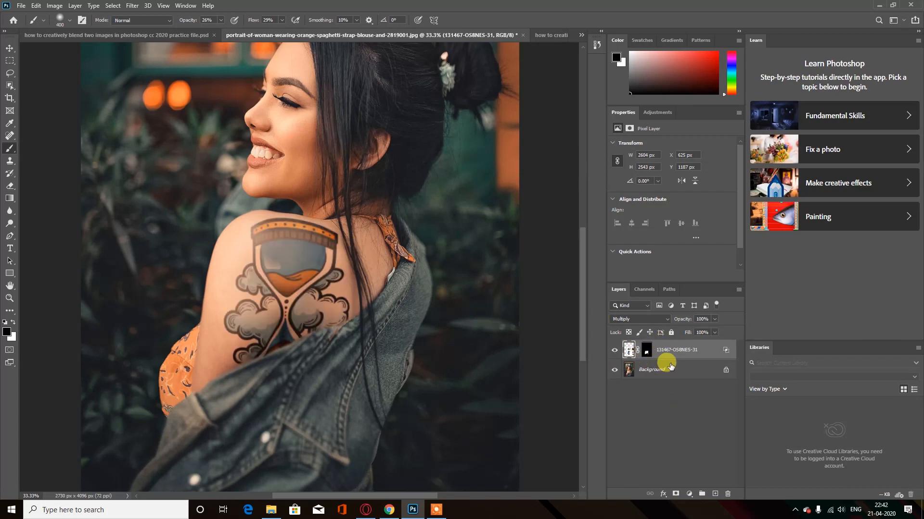
Duplicate the Background layer above the tattoo layer and apply the Average blur filter to the copy.
{"action": "left_click_drag", "start_coordinate": [675, 375], "coordinate": [640, 354]}
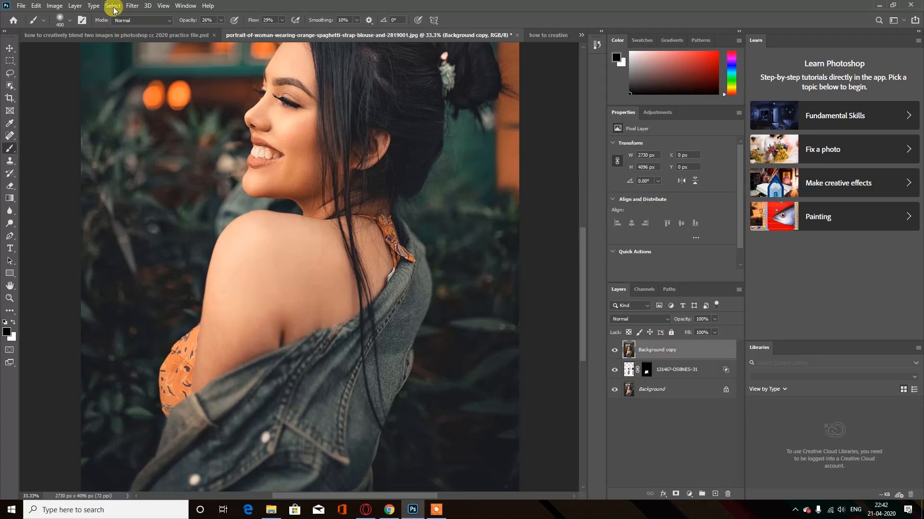
{"action": "left_click", "coordinate": [131, 6]}
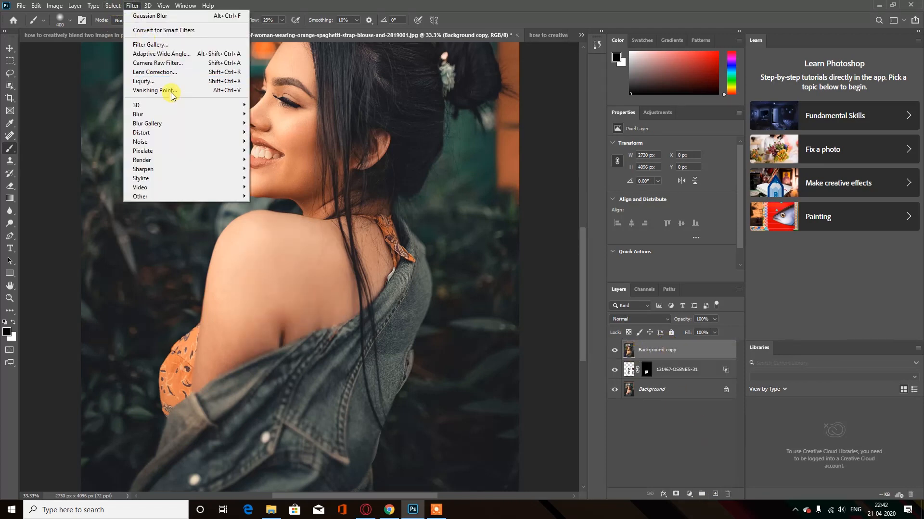
{"action": "left_click", "coordinate": [132, 6]}
{"action": "left_click", "coordinate": [133, 5]}
{"action": "mouse_move", "coordinate": [151, 114]}
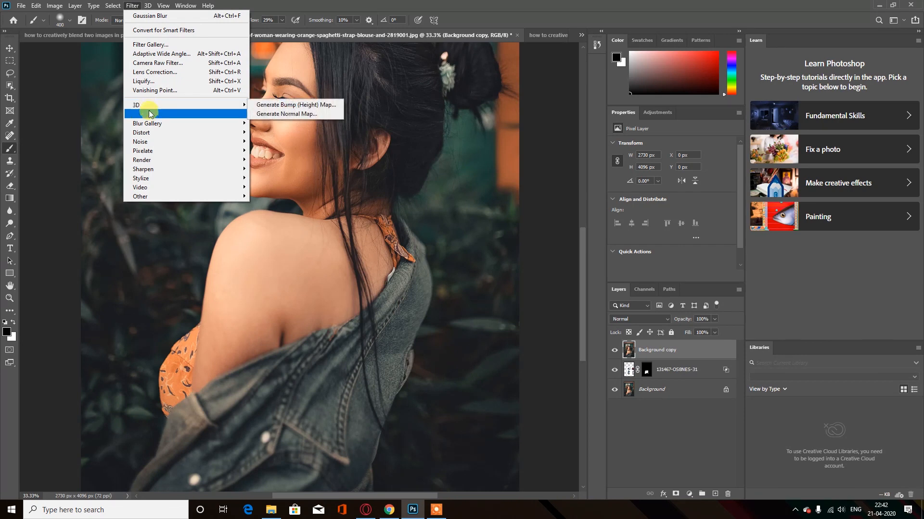
{"action": "mouse_move", "coordinate": [226, 117]}
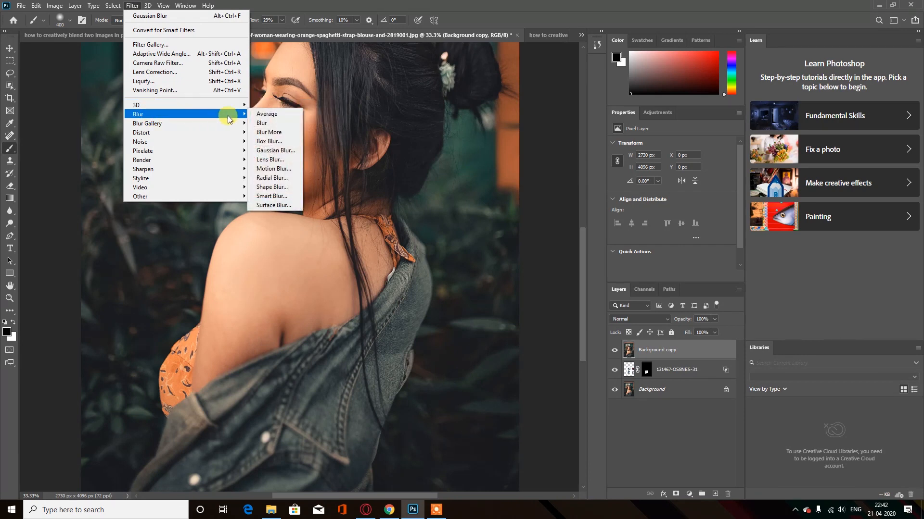
{"action": "left_click", "coordinate": [259, 116]}
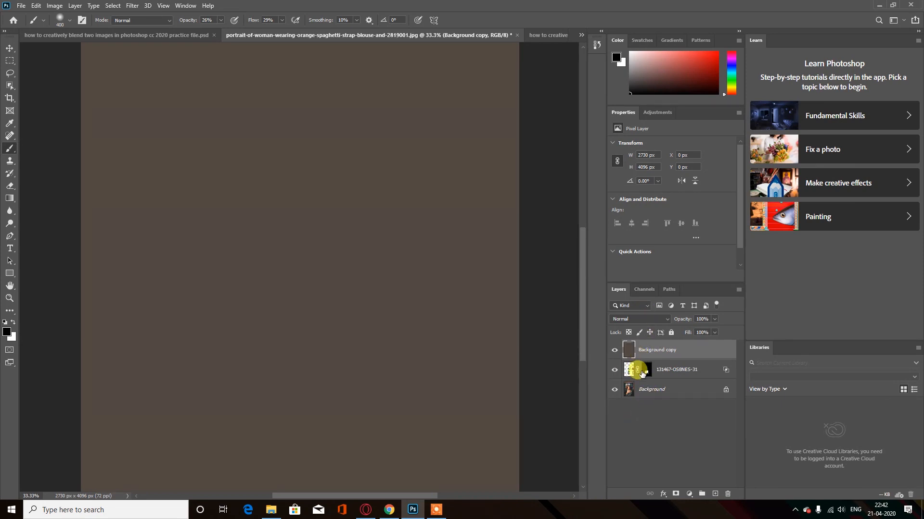
Blend the averaged copy in Screen mode at 9% opacity, clipped to the tattoo layer.
{"action": "left_click", "coordinate": [625, 319]}
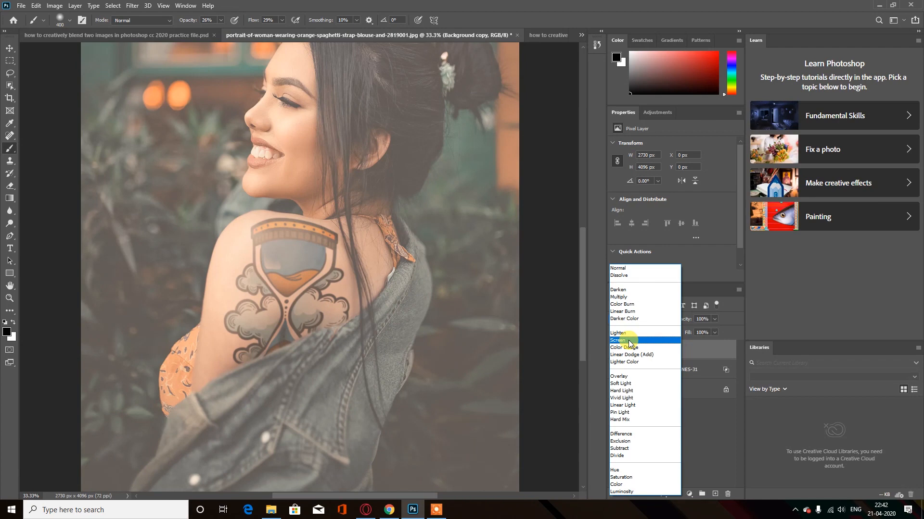
{"action": "left_click", "coordinate": [626, 340]}
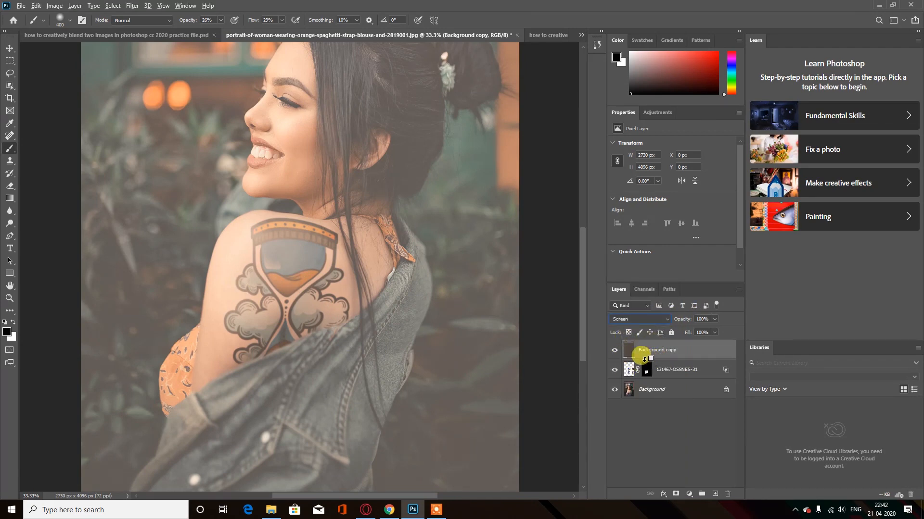
{"action": "left_click", "coordinate": [644, 358], "text": "alt"}
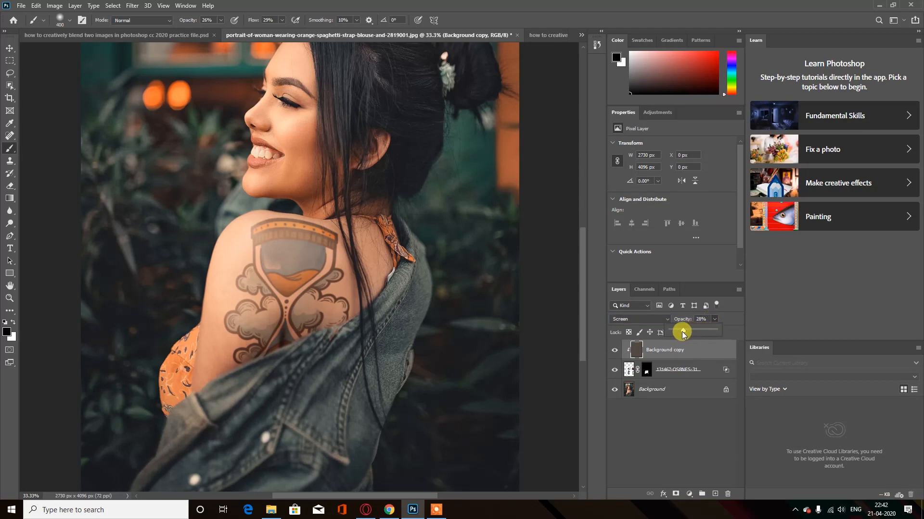
{"action": "left_click_drag", "start_coordinate": [683, 333], "coordinate": [686, 334]}
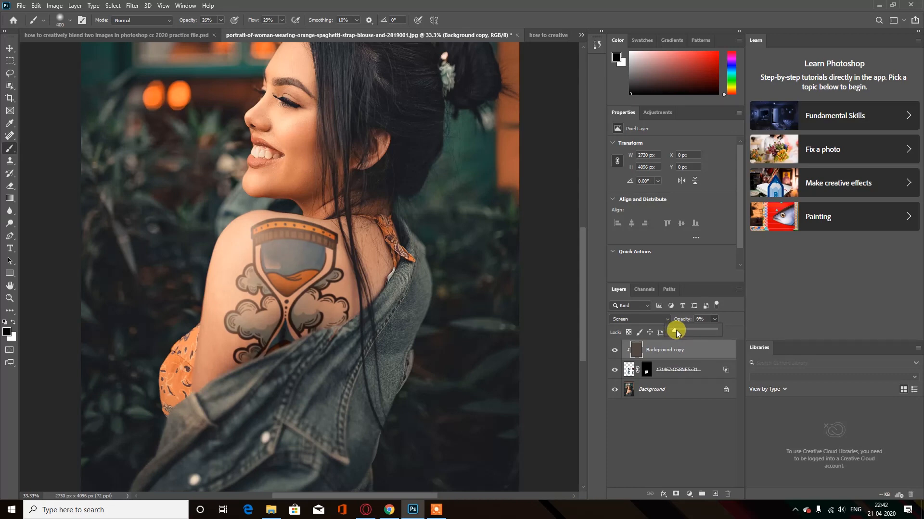
{"action": "left_click", "coordinate": [648, 420]}
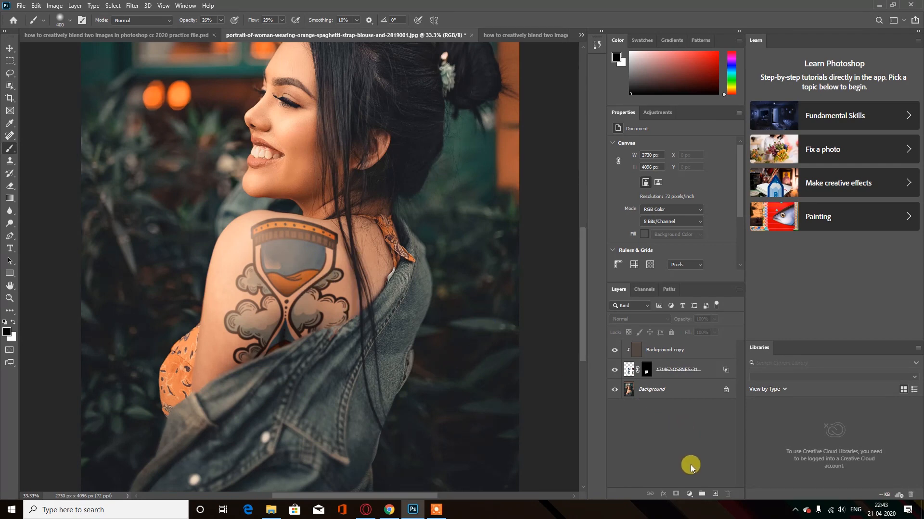
Add a Curves adjustment layer at the top of the stack and clip it to the tattoo layer.
{"action": "left_click", "coordinate": [689, 494]}
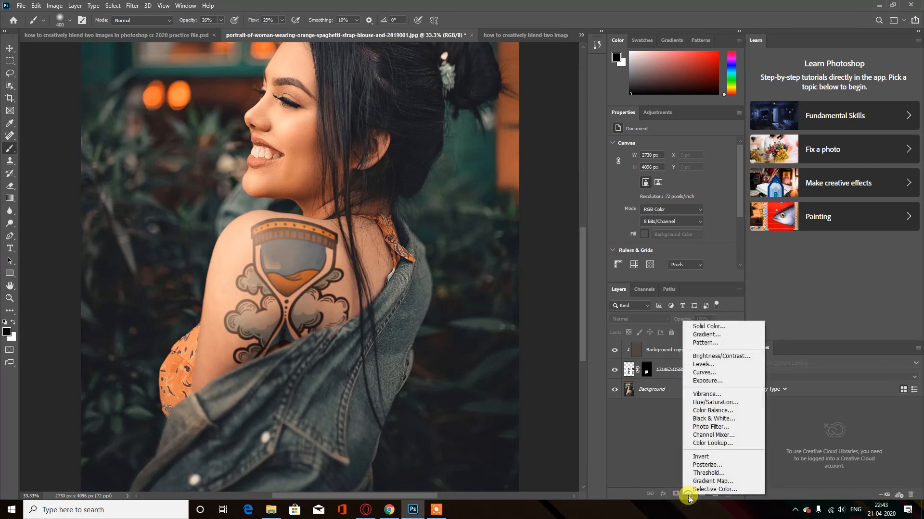
{"action": "left_click", "coordinate": [704, 373]}
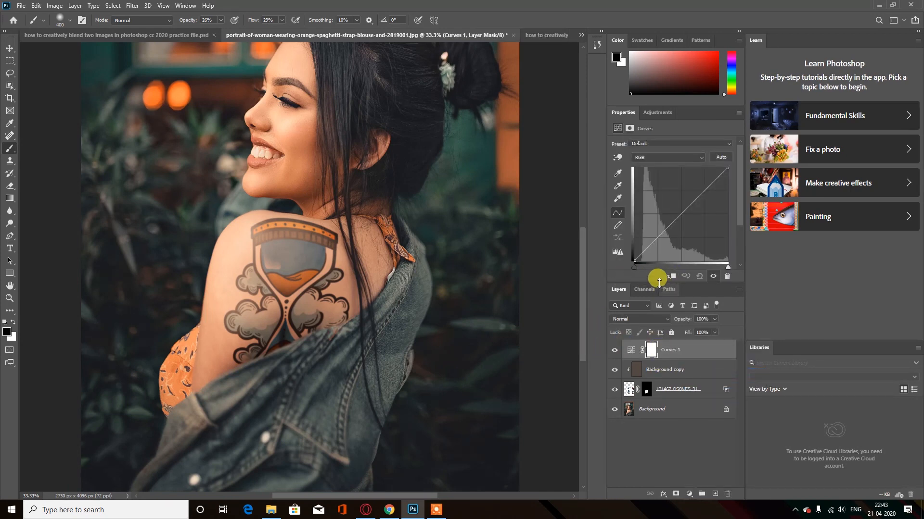
{"action": "left_click", "coordinate": [670, 278]}
Shape the RGB curve into a gentle S, lowering the shadows slightly and raising the highlights to boost the tattoo's contrast.
{"action": "left_click_drag", "start_coordinate": [656, 232], "coordinate": [662, 245]}
{"action": "left_click_drag", "start_coordinate": [695, 213], "coordinate": [707, 193]}
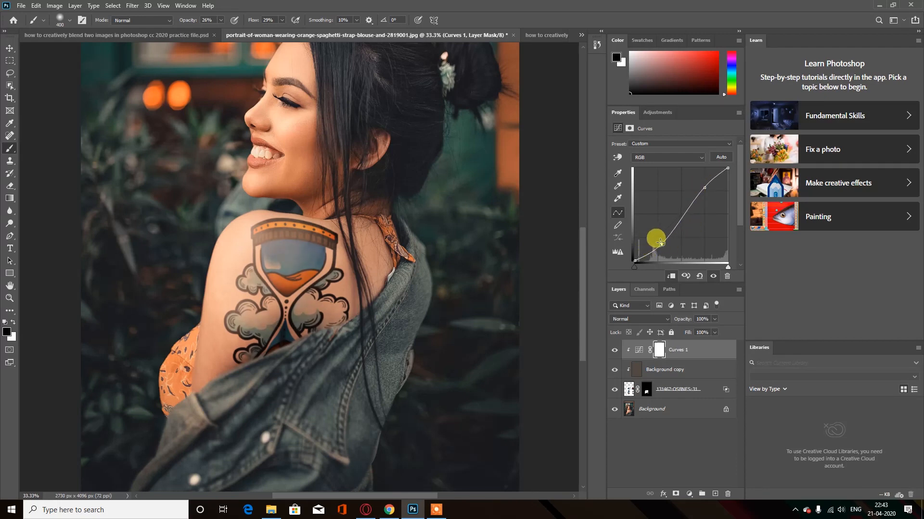
{"action": "left_click_drag", "start_coordinate": [660, 243], "coordinate": [657, 241]}
{"action": "left_click_drag", "start_coordinate": [704, 187], "coordinate": [702, 183]}
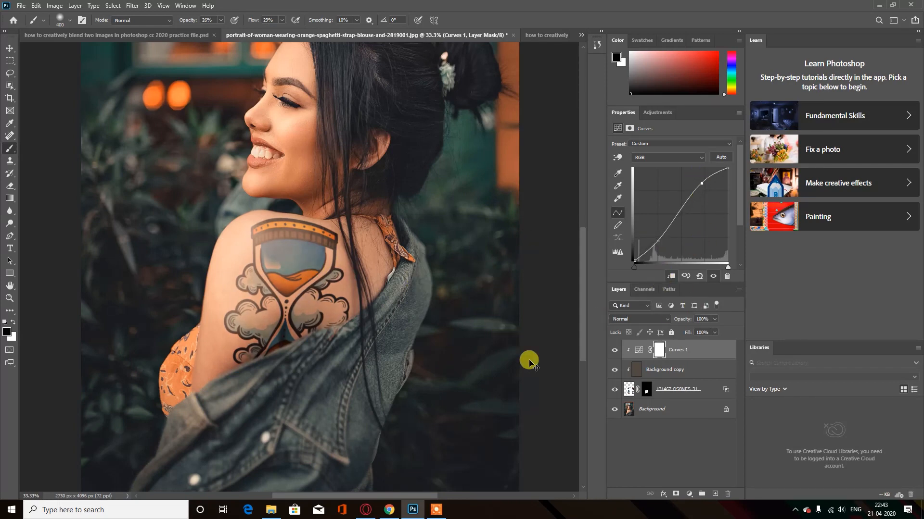
{"action": "scroll", "coordinate": [529, 362], "scroll_direction": "down", "scroll_amount": 2}
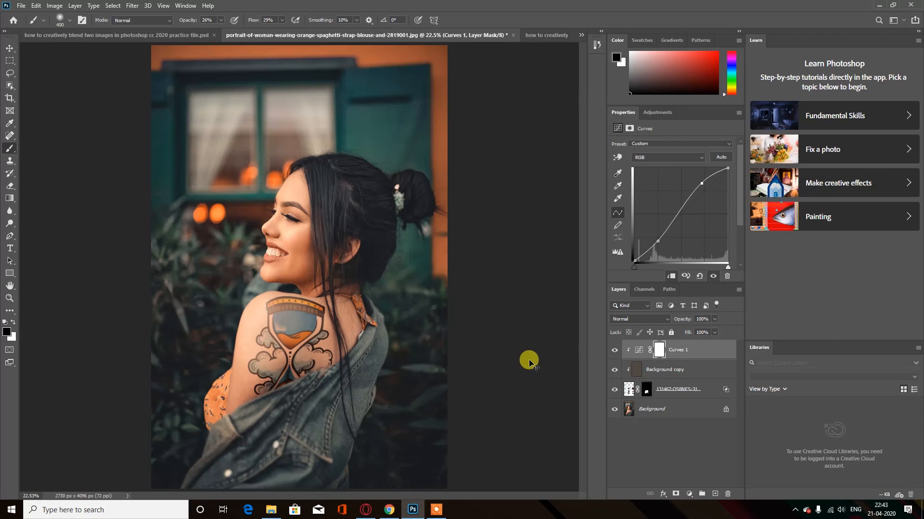
{"action": "scroll", "coordinate": [529, 362], "scroll_direction": "down", "scroll_amount": 1}
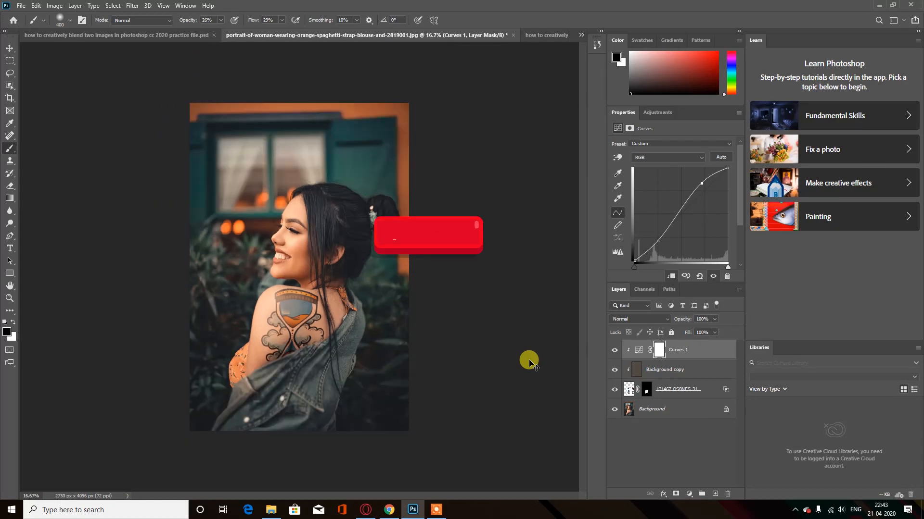